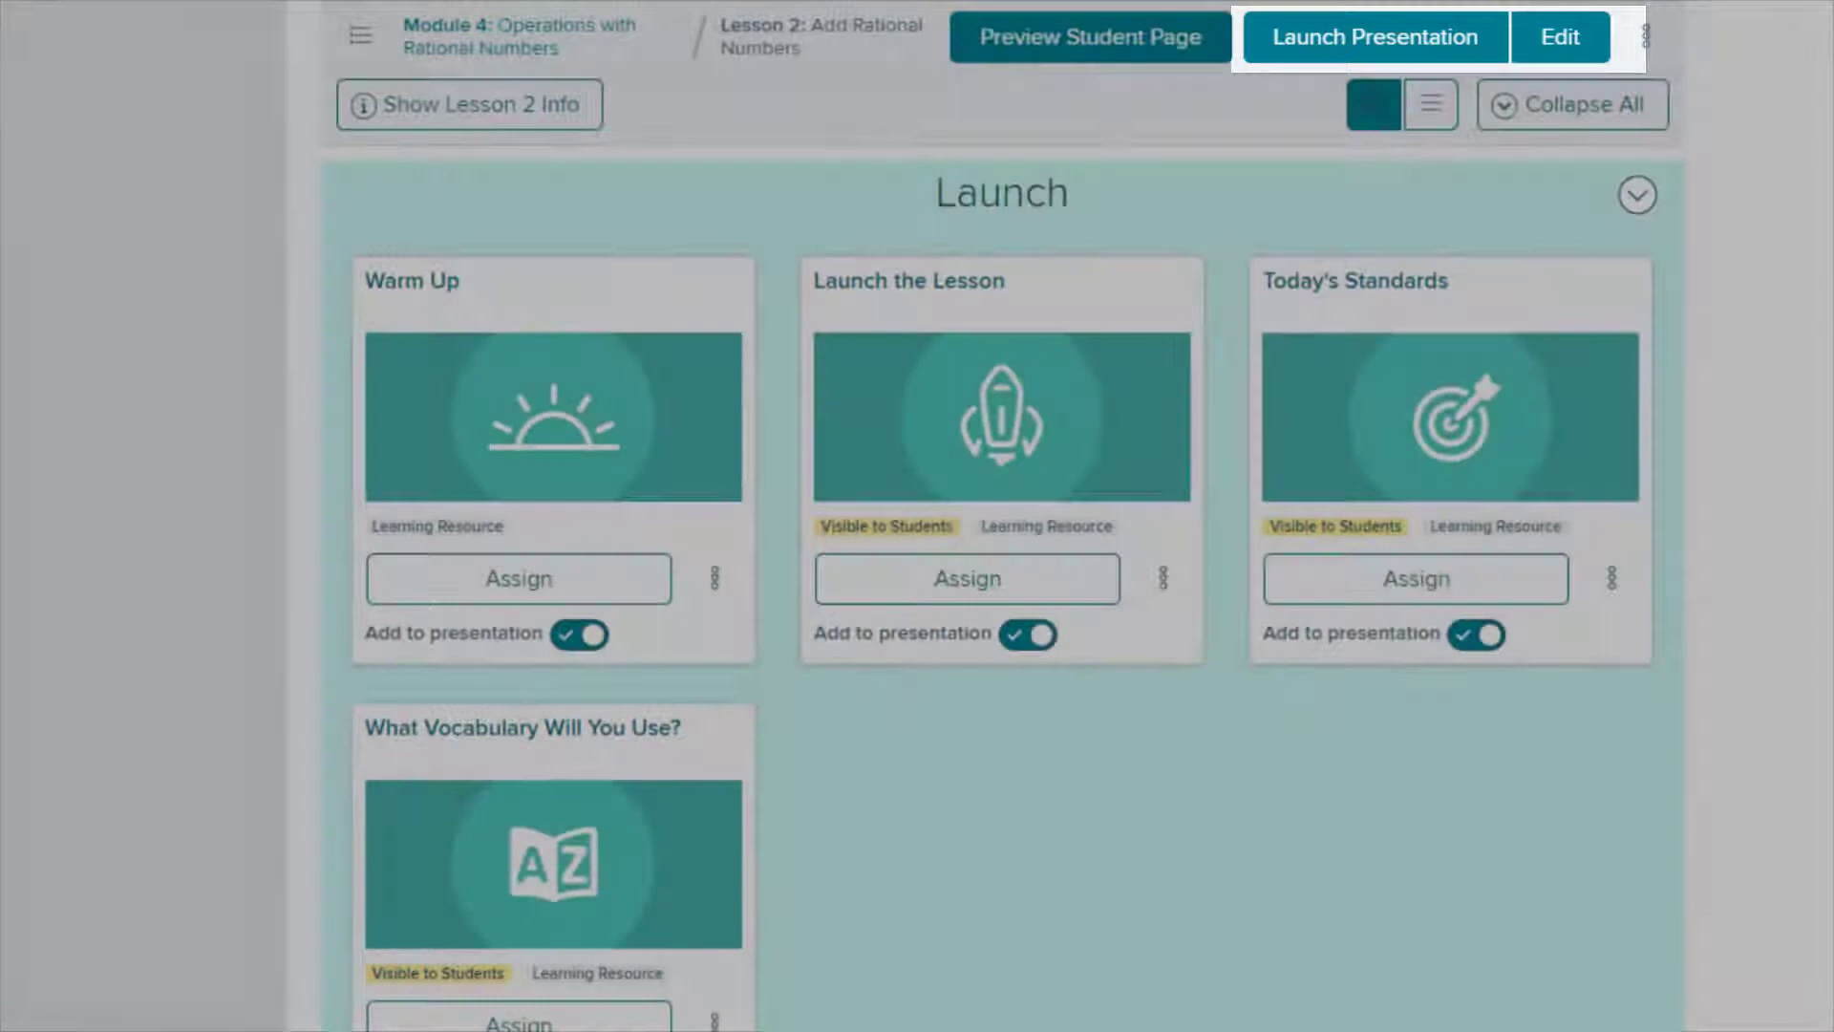
pyautogui.scroll(-1, 917, 573)
pyautogui.scroll(-1, 918, 573)
pyautogui.scroll(-1, 918, 574)
pyautogui.scroll(-2, 918, 574)
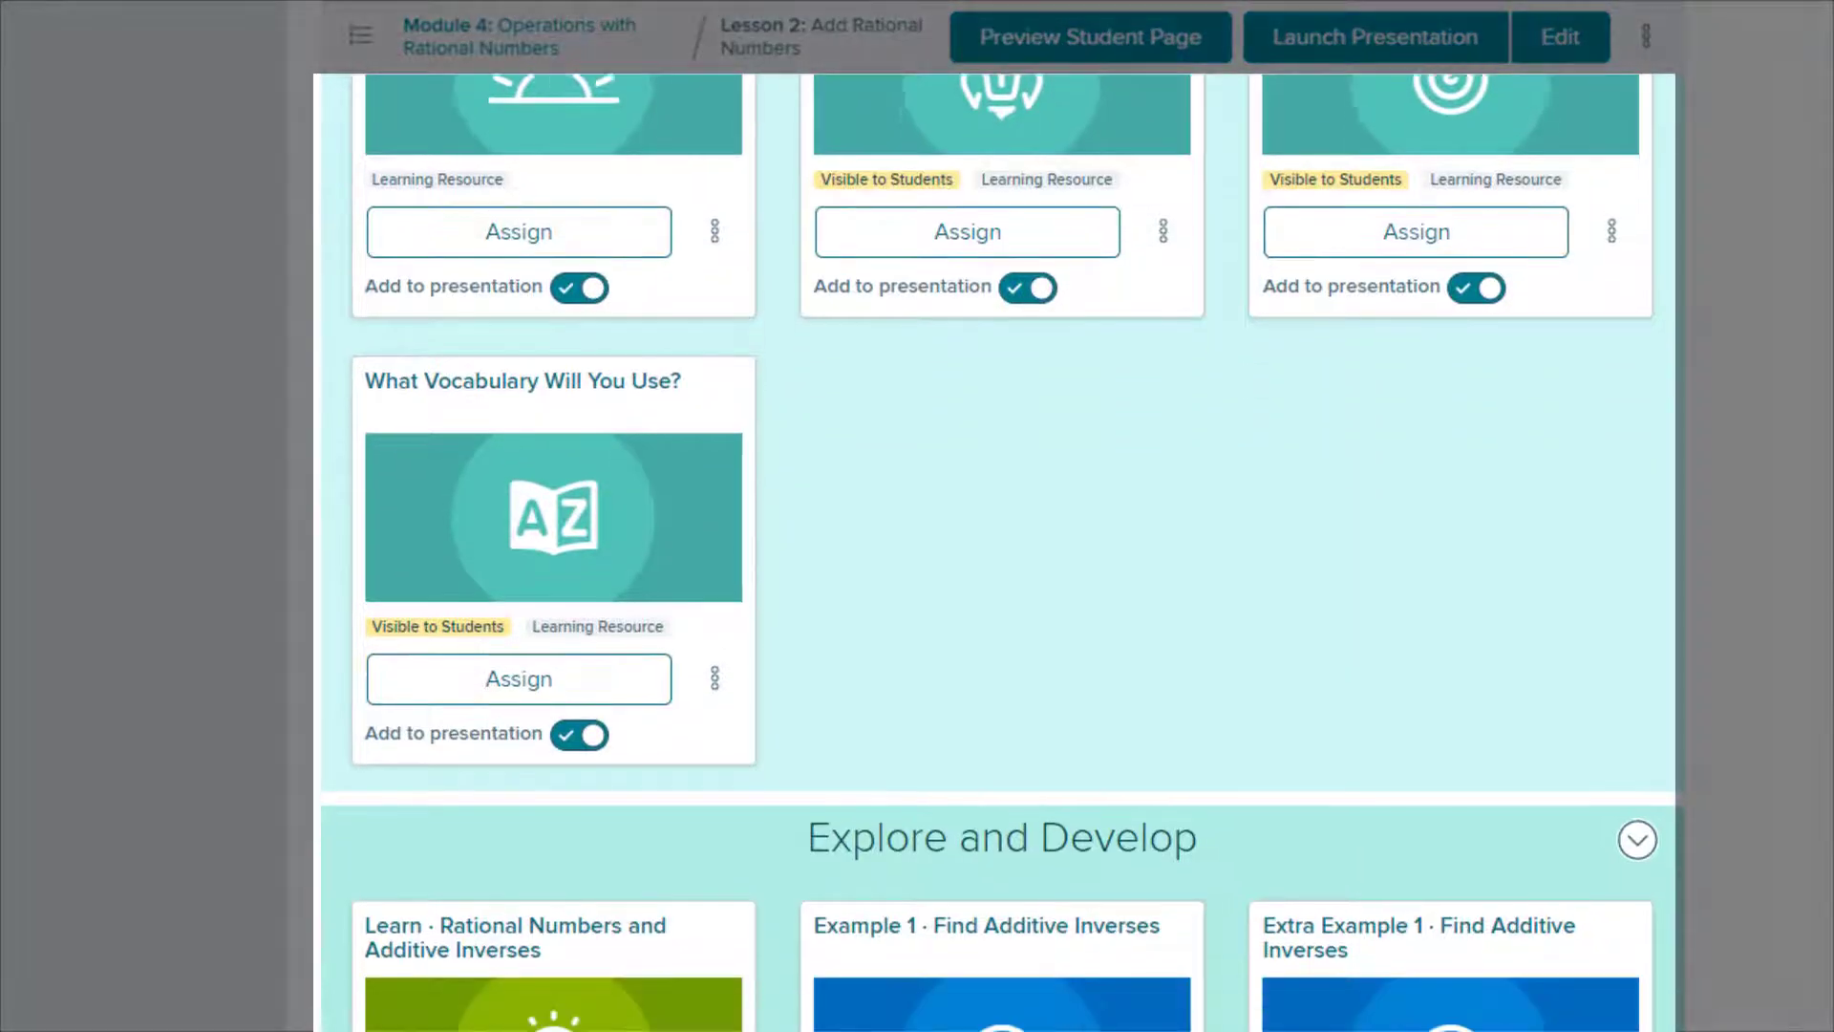
pyautogui.scroll(-1, 917, 574)
pyautogui.scroll(-1, 918, 573)
pyautogui.scroll(-1, 918, 573)
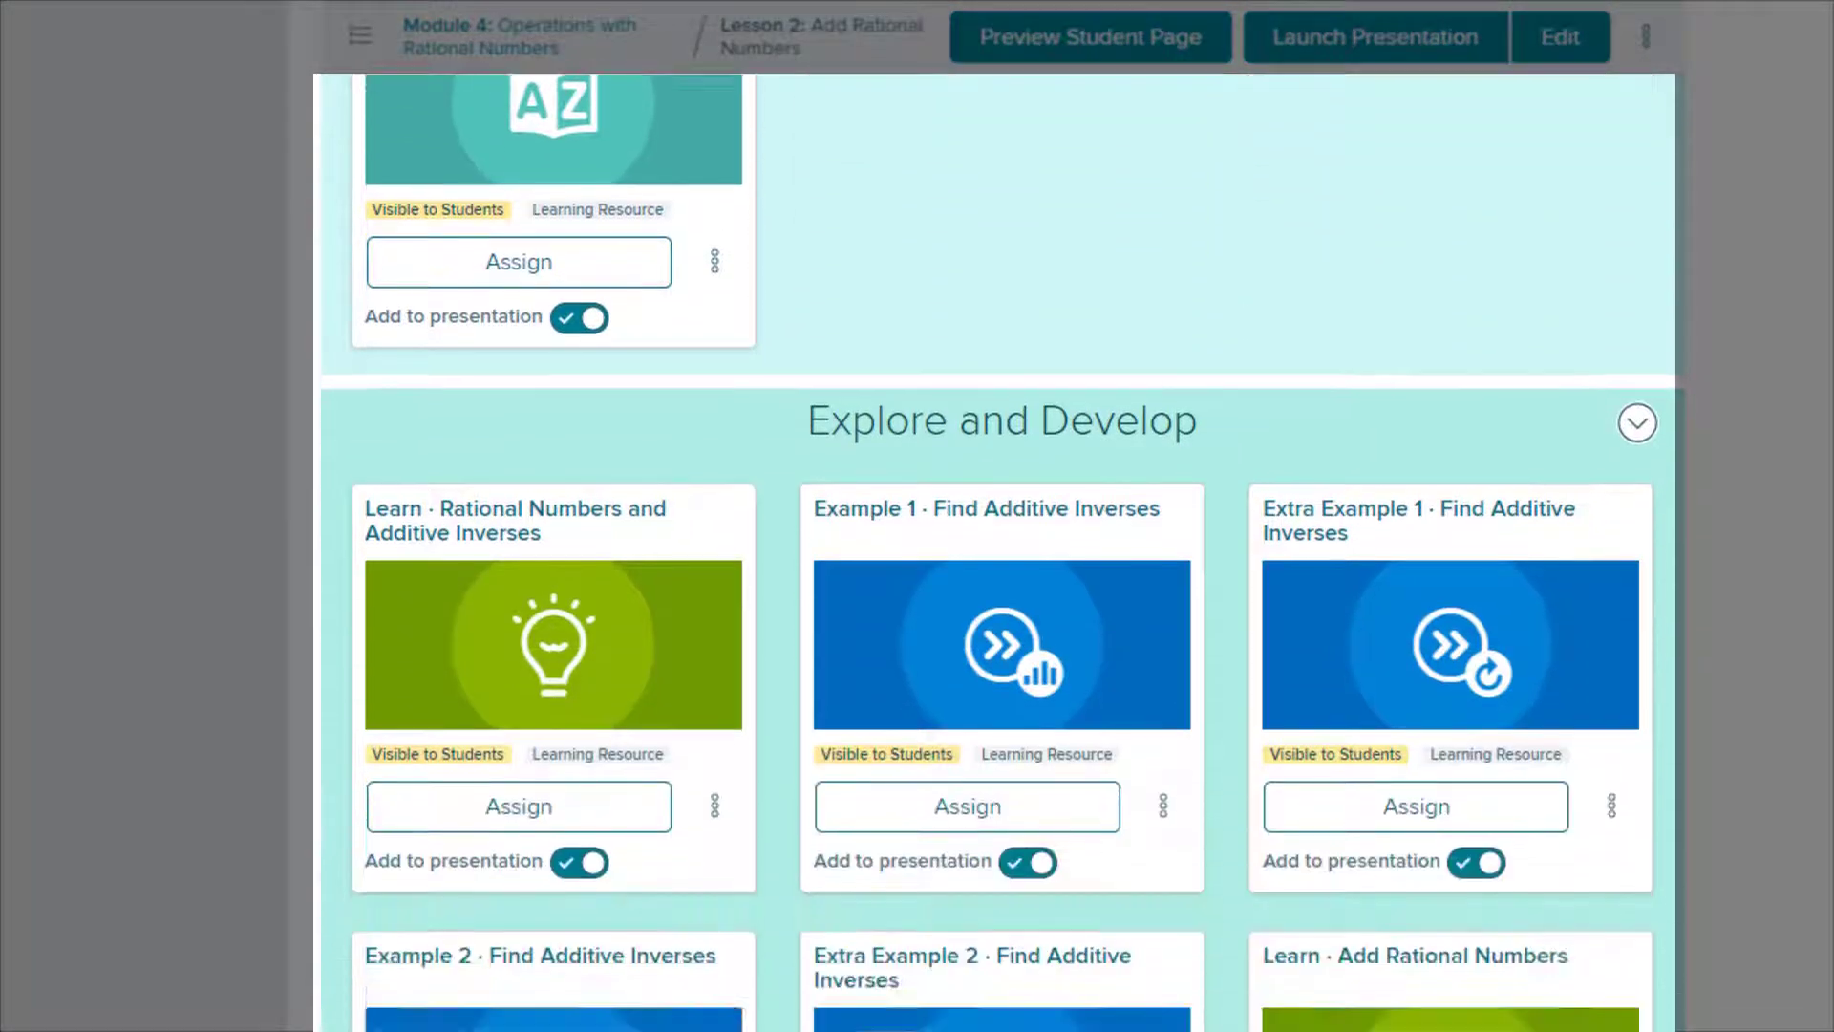
pyautogui.scroll(-1, 918, 573)
pyautogui.scroll(-1, 918, 575)
pyautogui.scroll(-1, 917, 573)
pyautogui.scroll(-1, 918, 574)
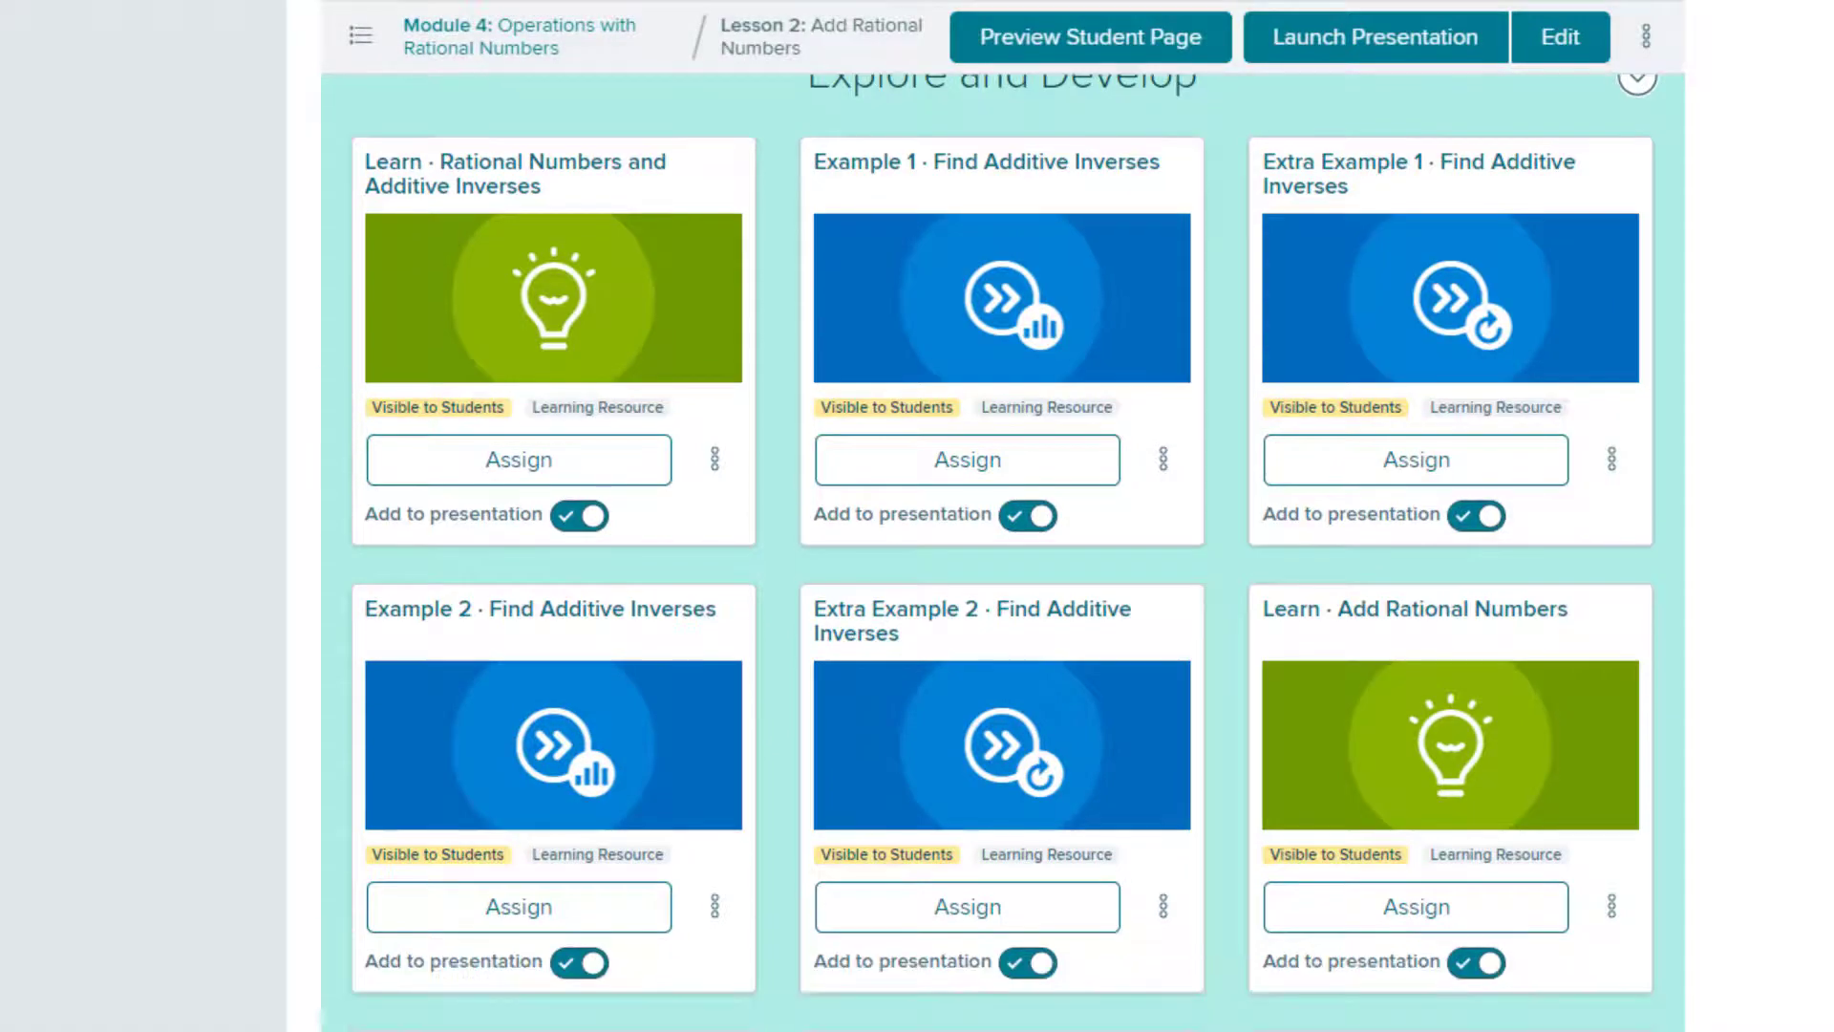
pyautogui.scroll(-1, 918, 574)
pyautogui.scroll(-1, 917, 573)
pyautogui.scroll(-1, 918, 574)
pyautogui.scroll(-1, 918, 573)
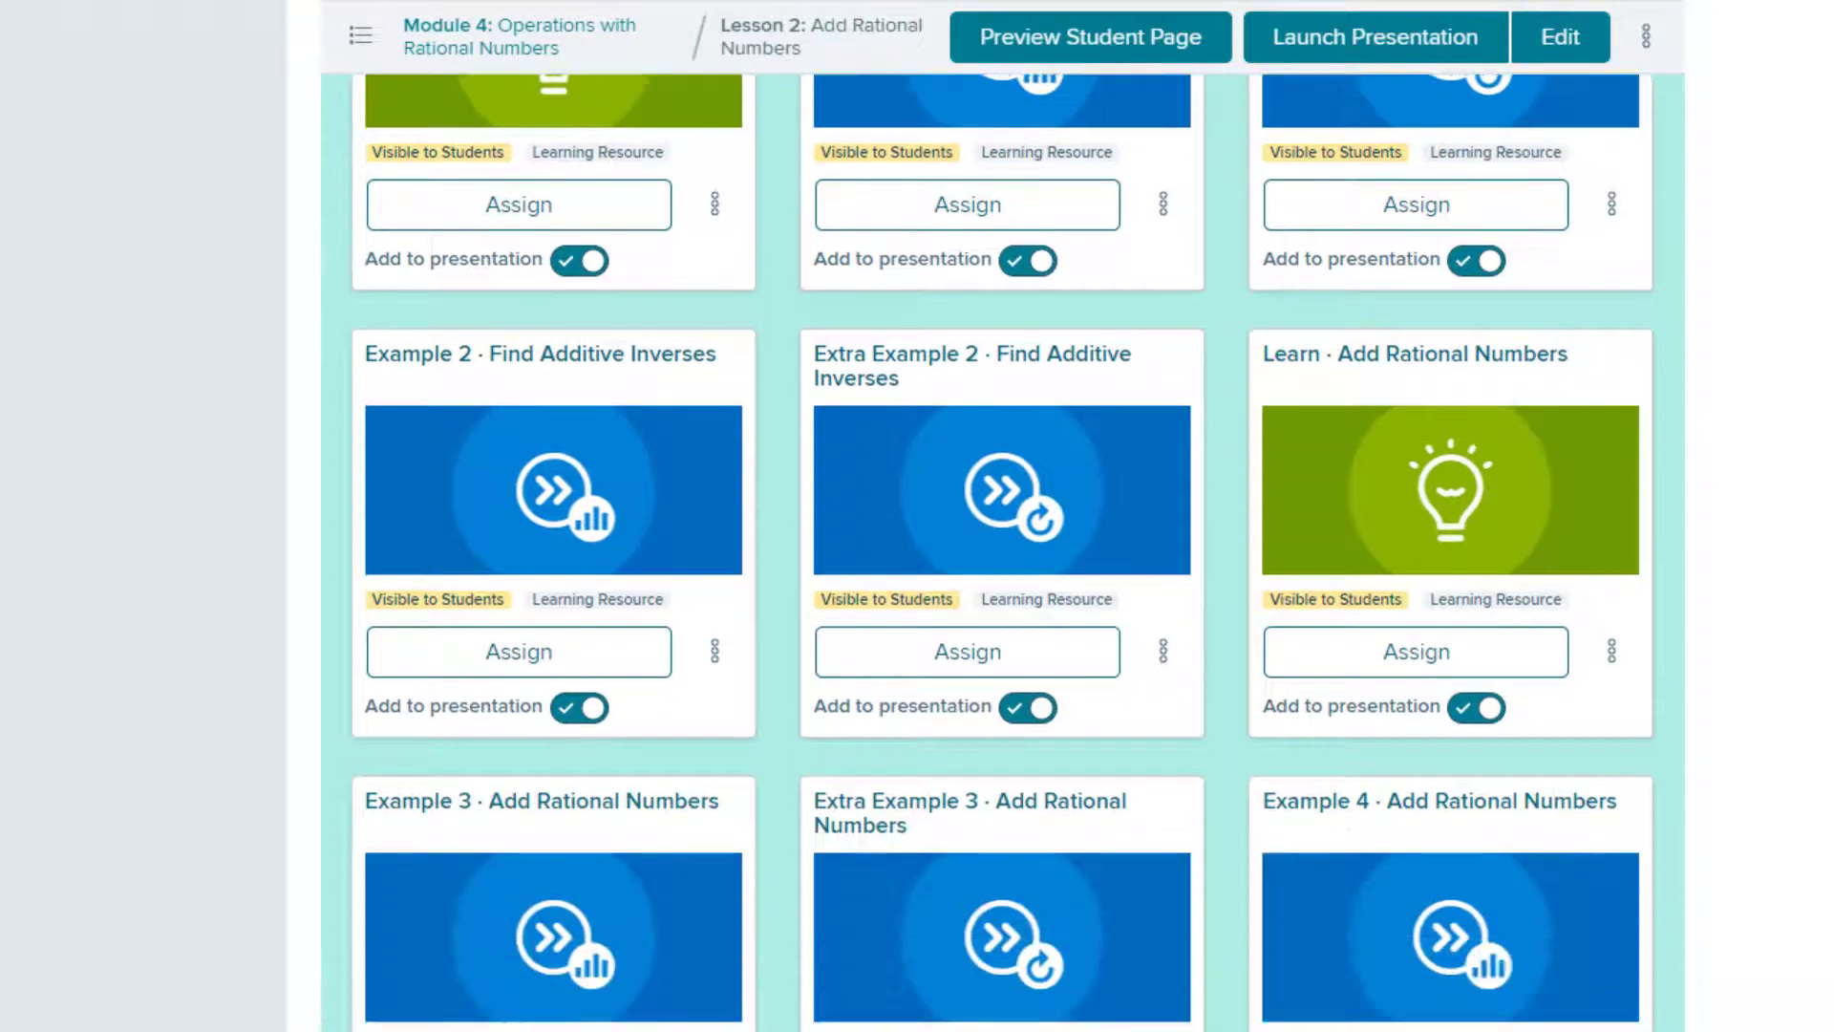
pyautogui.scroll(-2, 917, 573)
pyautogui.scroll(-2, 918, 573)
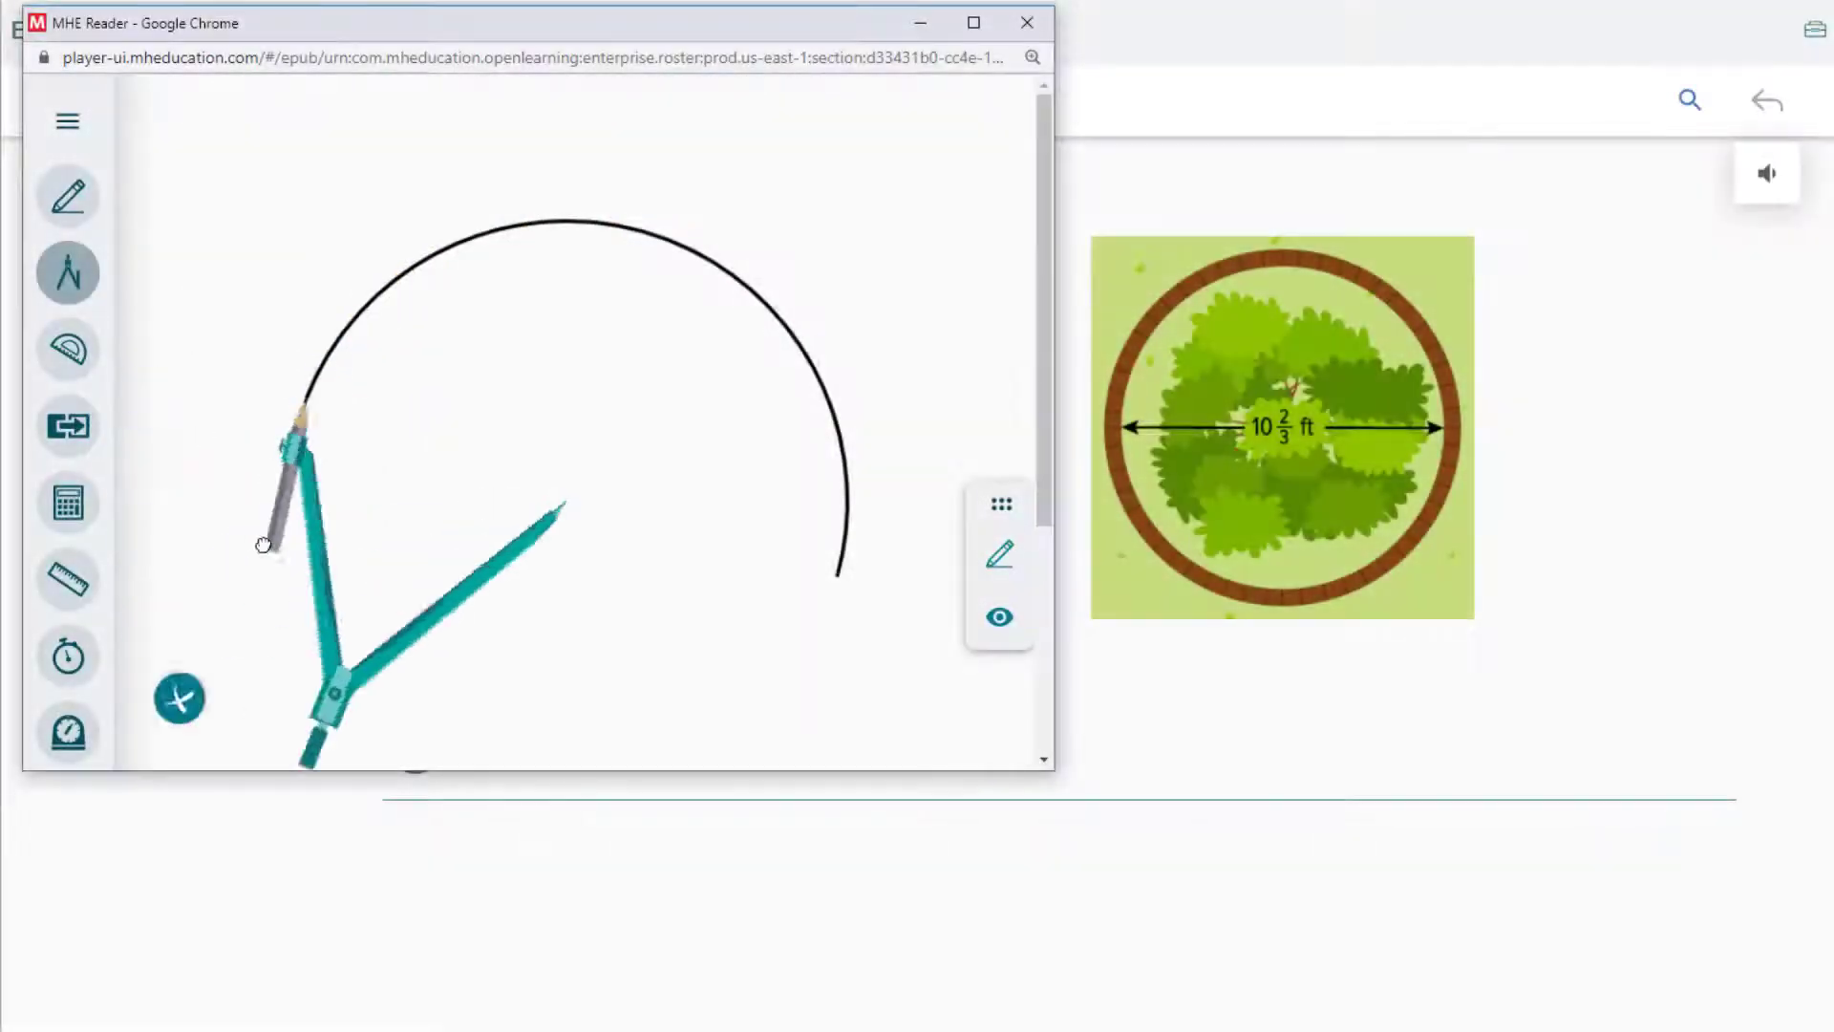
# Draw a straight radius line from the circle's edge to its centre and handwrite 5 above it.
pyautogui.click(68, 201)
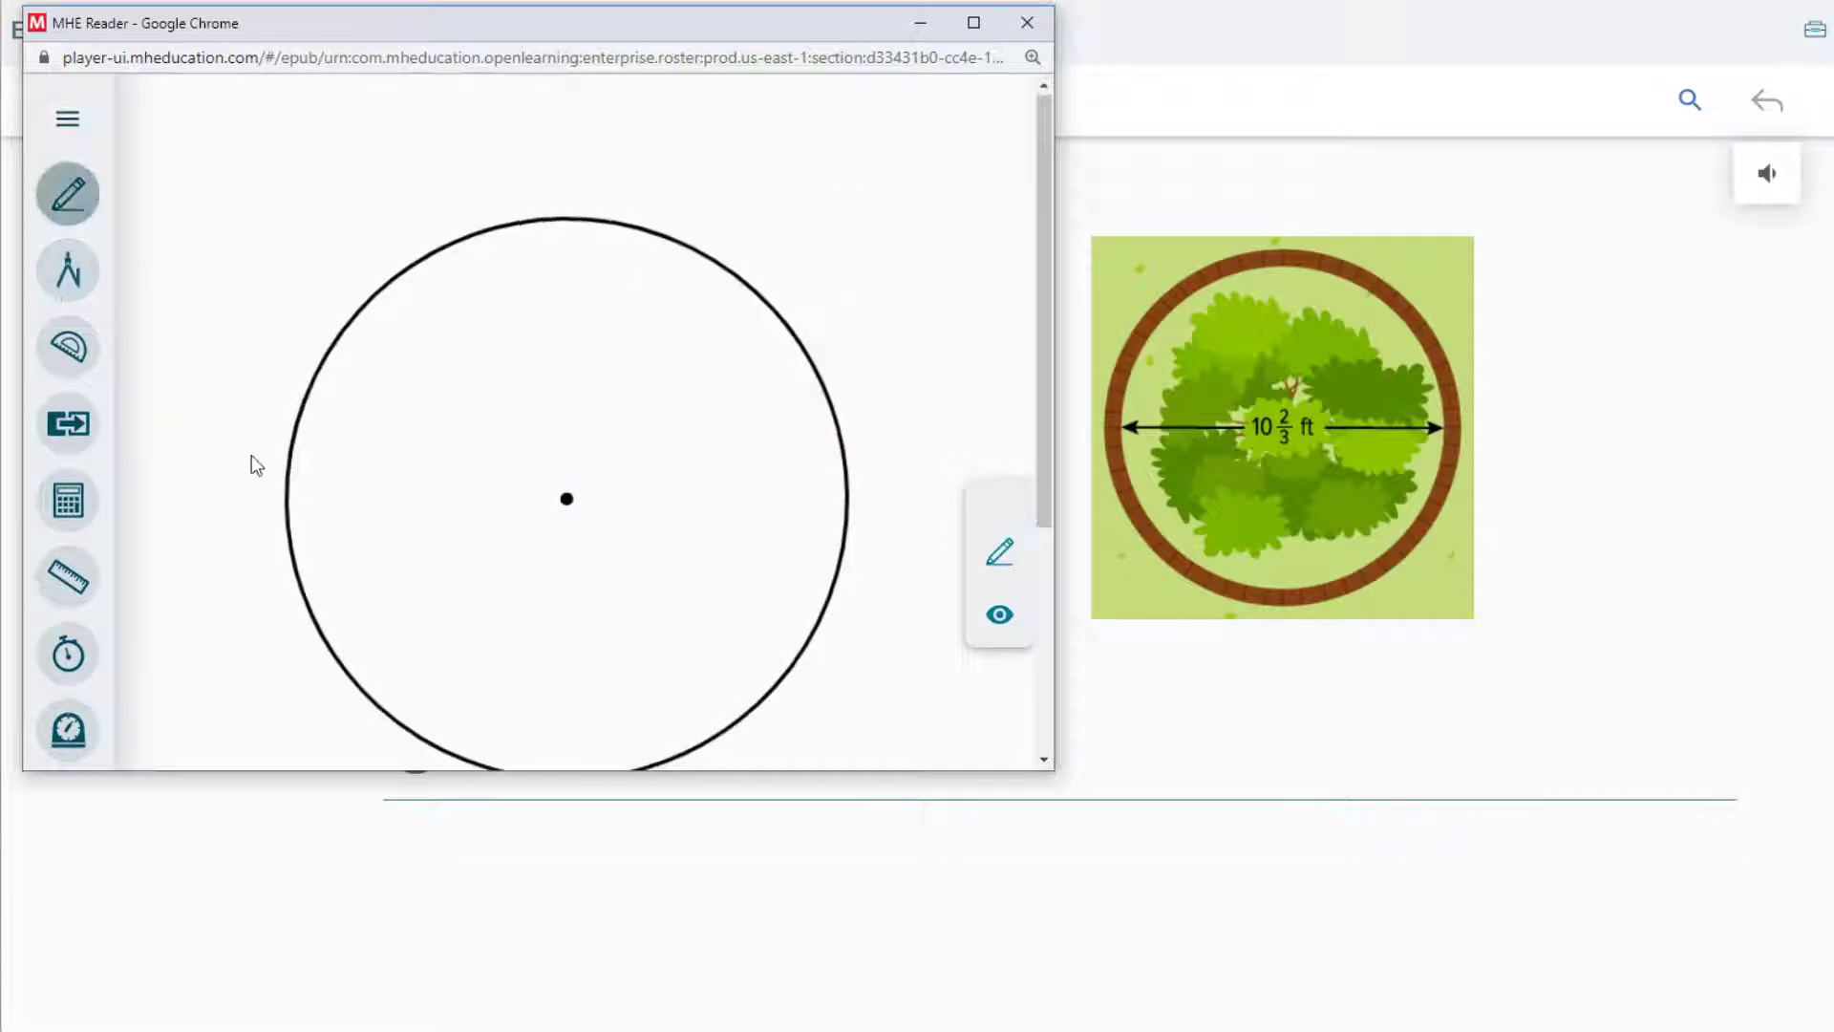
pyautogui.click(424, 652)
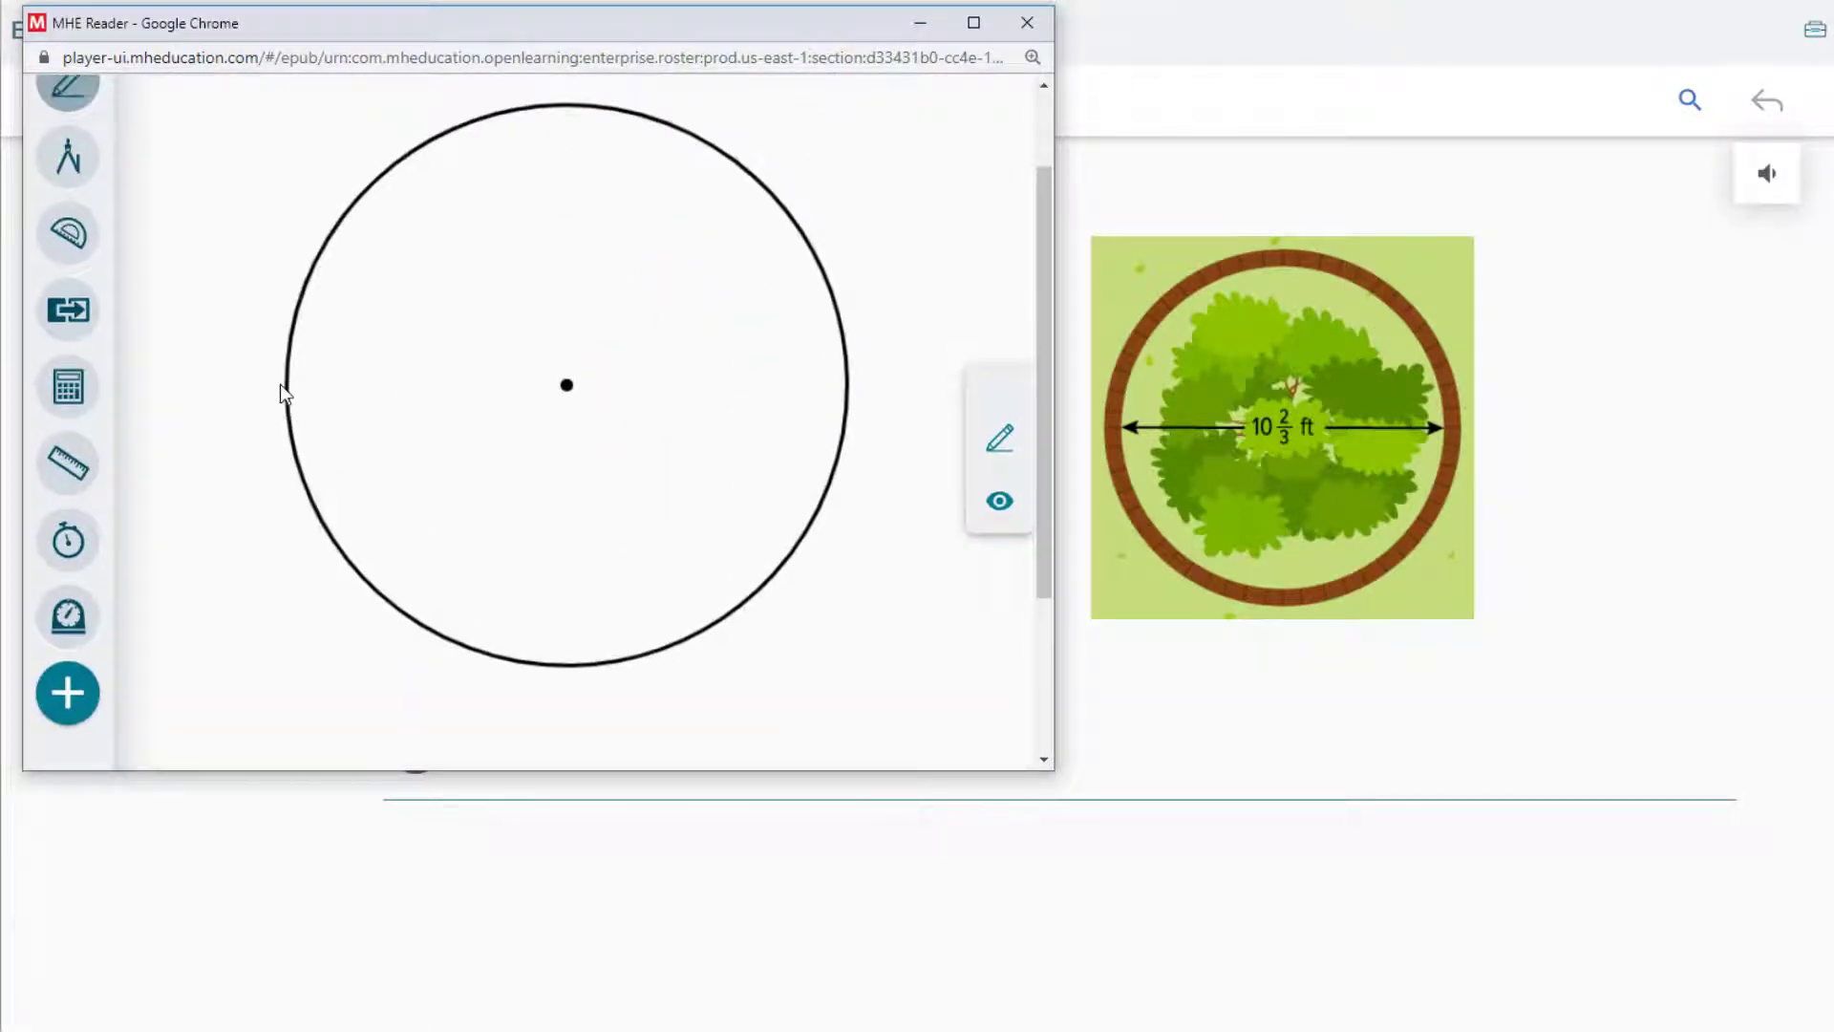
pyautogui.moveTo(282, 390); pyautogui.dragTo(566, 384)
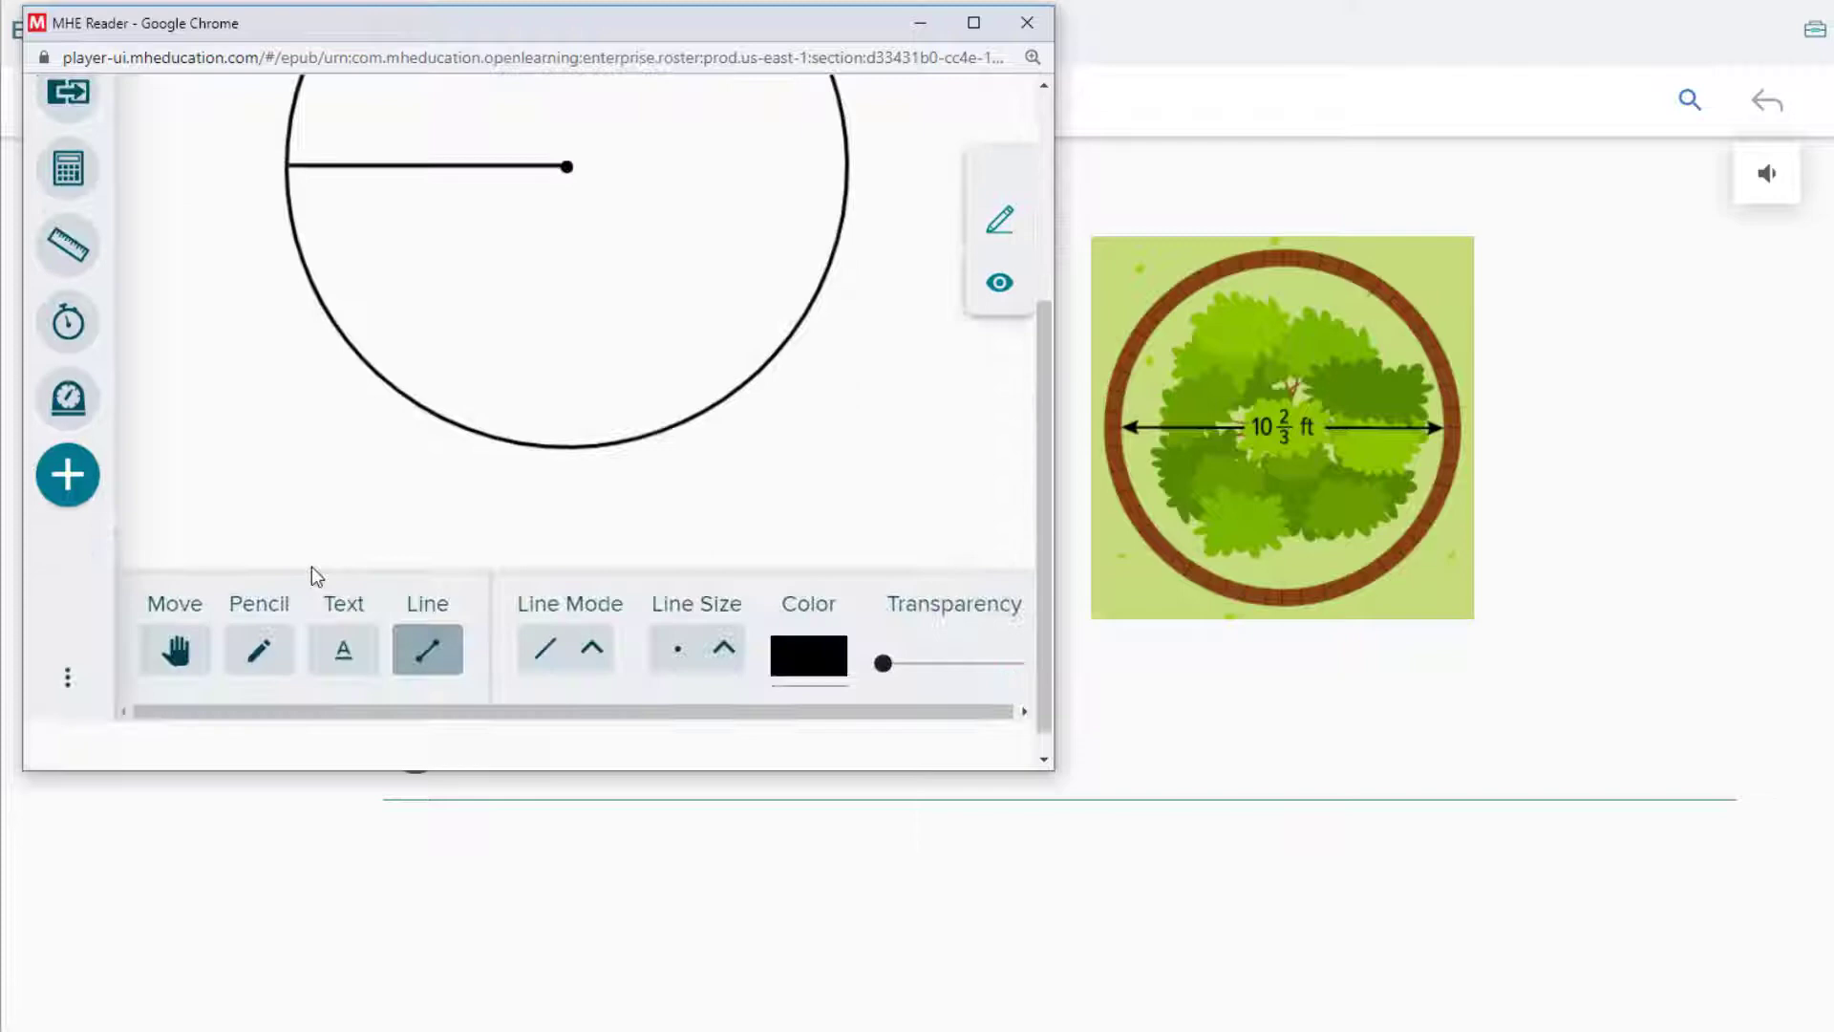
pyautogui.scroll(3, 402, 351)
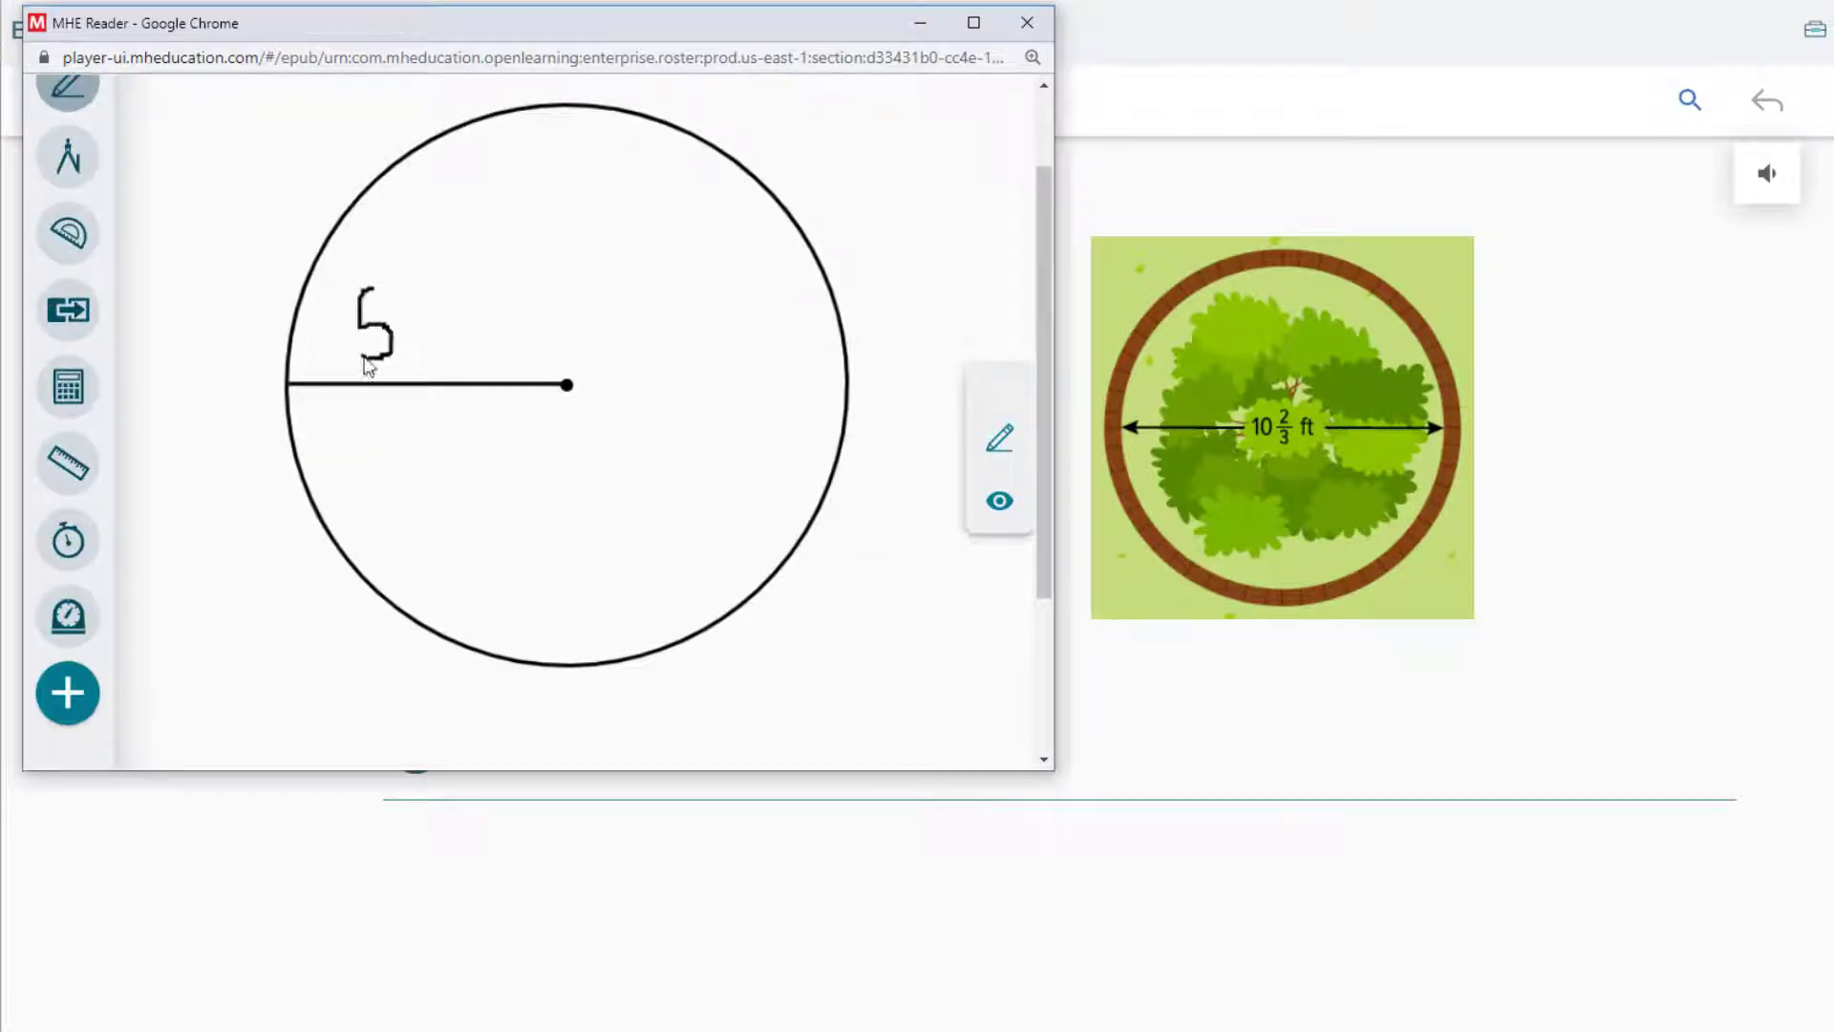
pyautogui.moveTo(364, 365); pyautogui.dragTo(359, 353)
pyautogui.moveTo(434, 273); pyautogui.dragTo(435, 305)
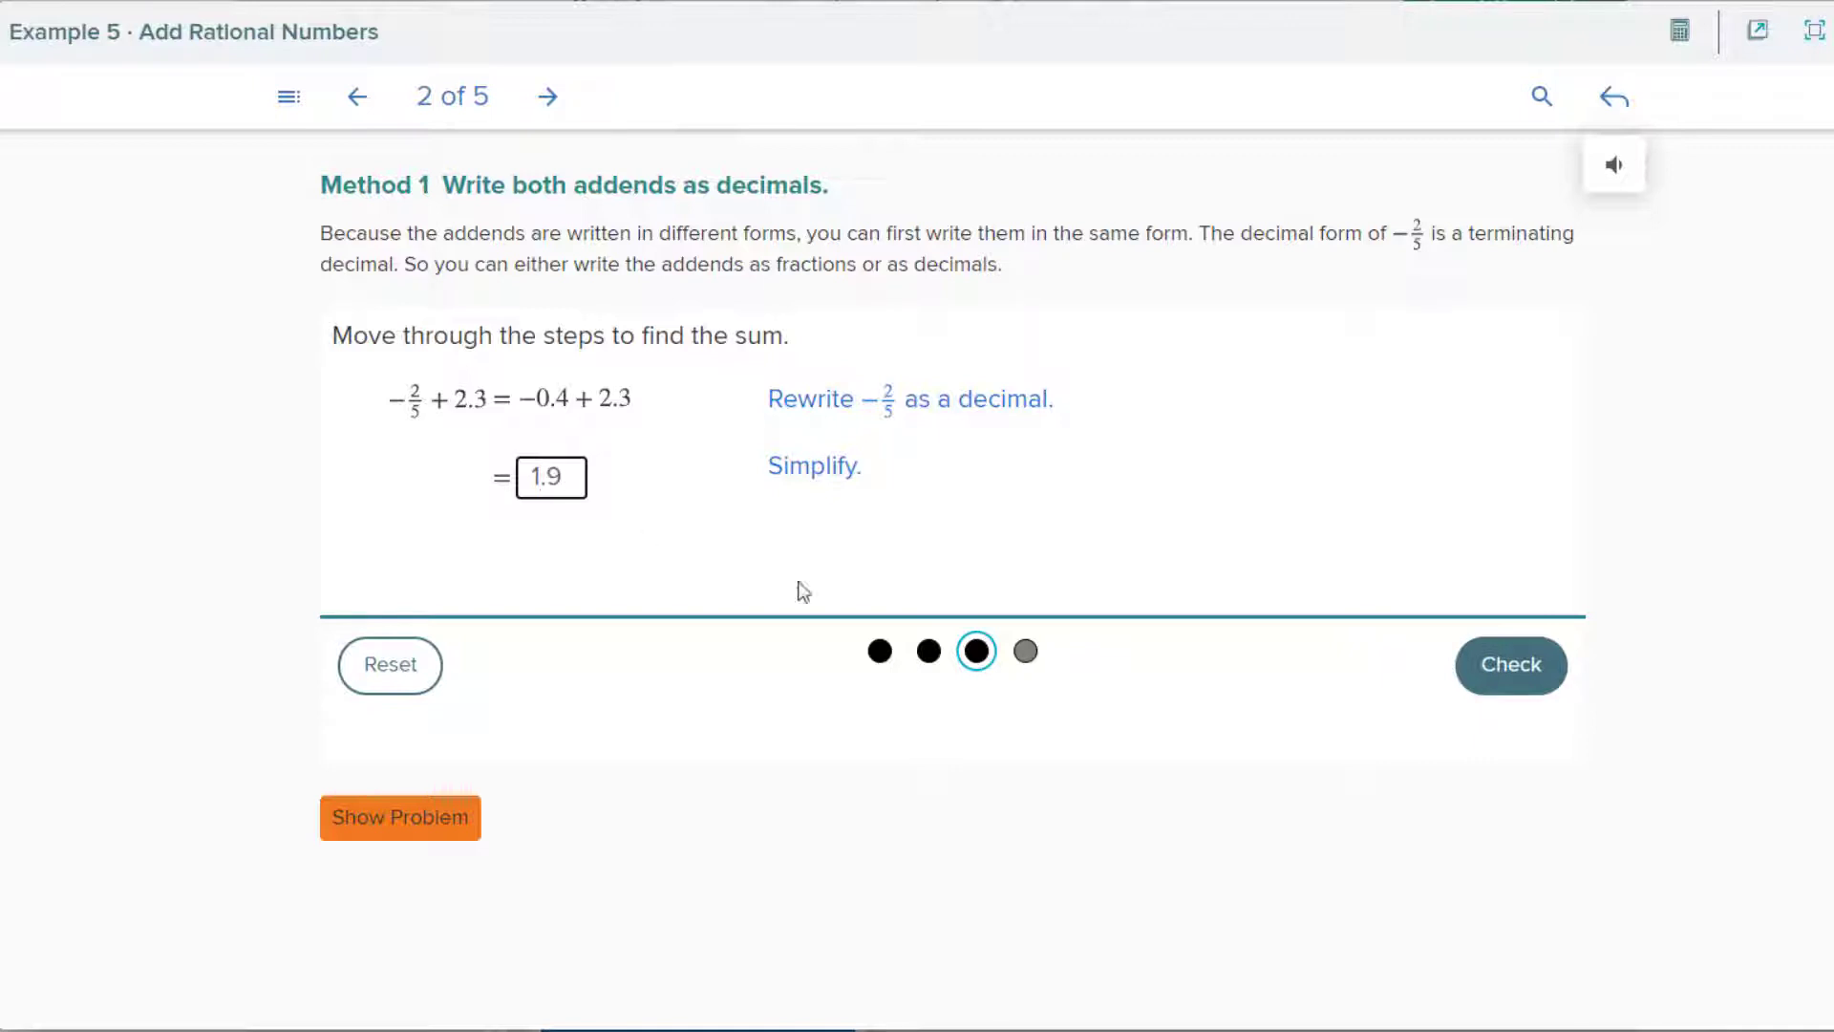
# Confirm 1.9 as correct, reveal the final sum statement, and advance Example 5 to page 4.
pyautogui.click(1498, 686)
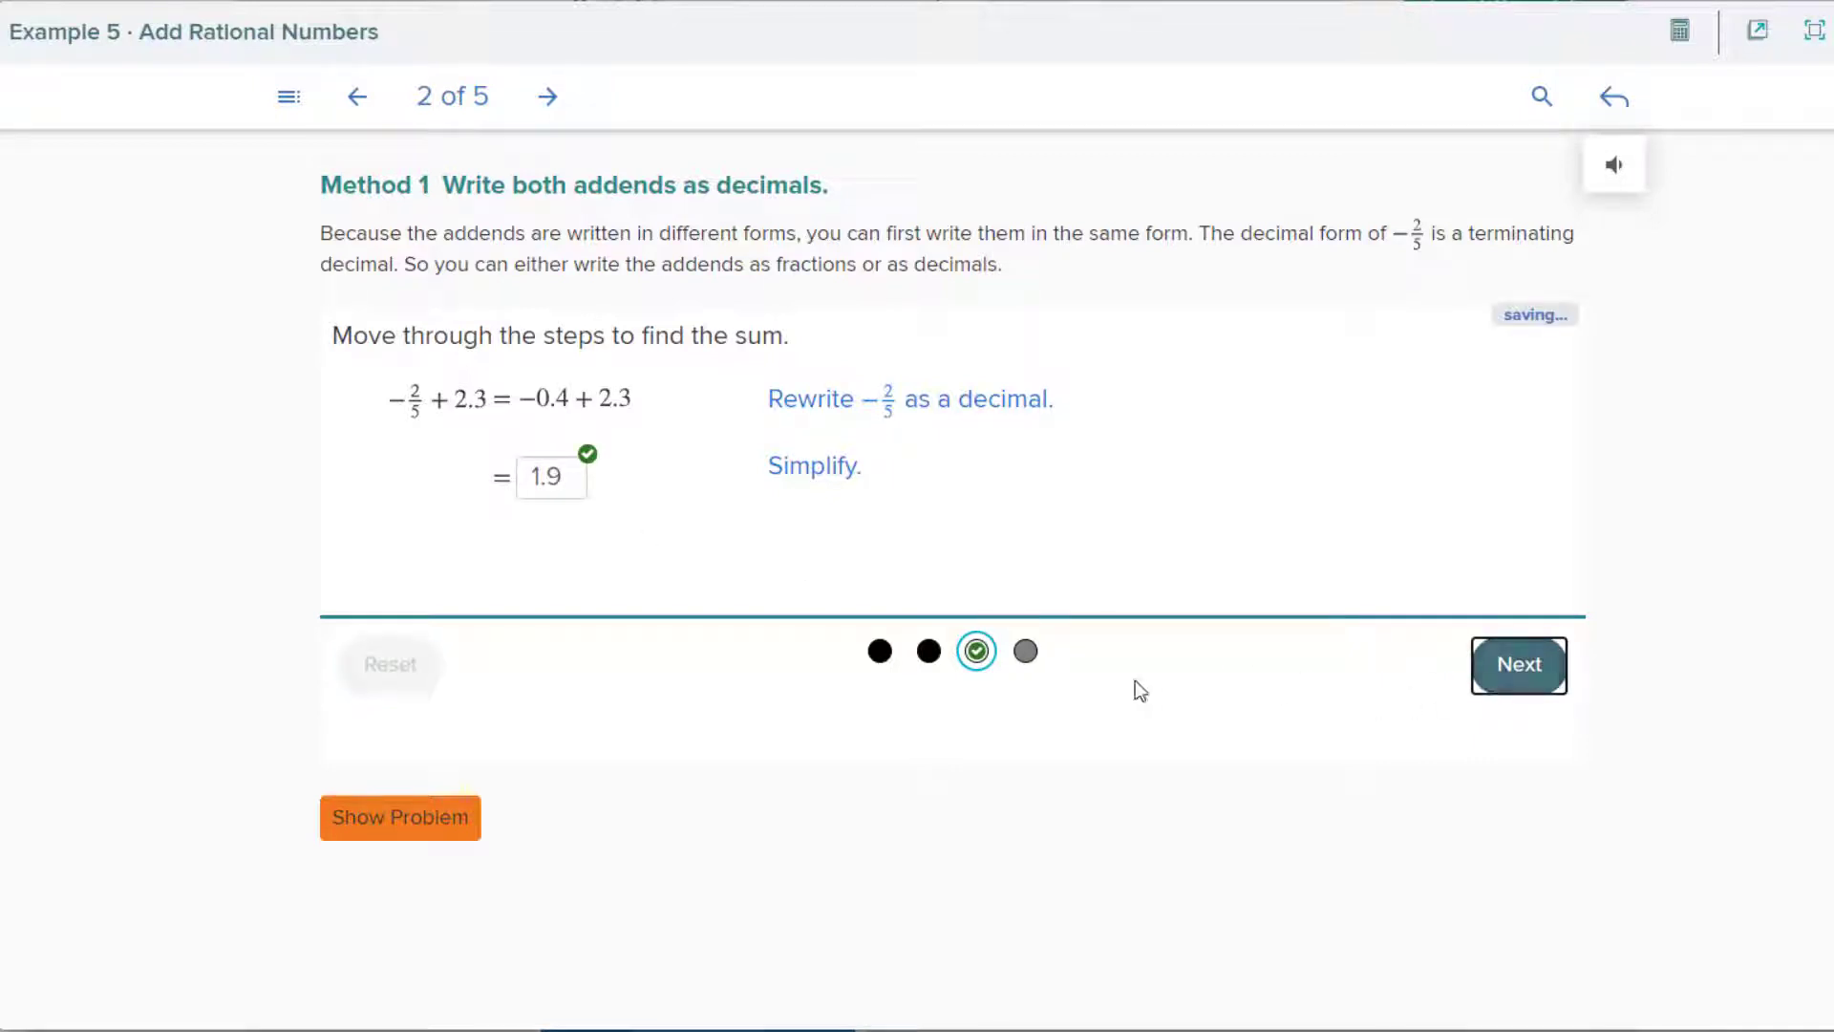
pyautogui.click(1526, 675)
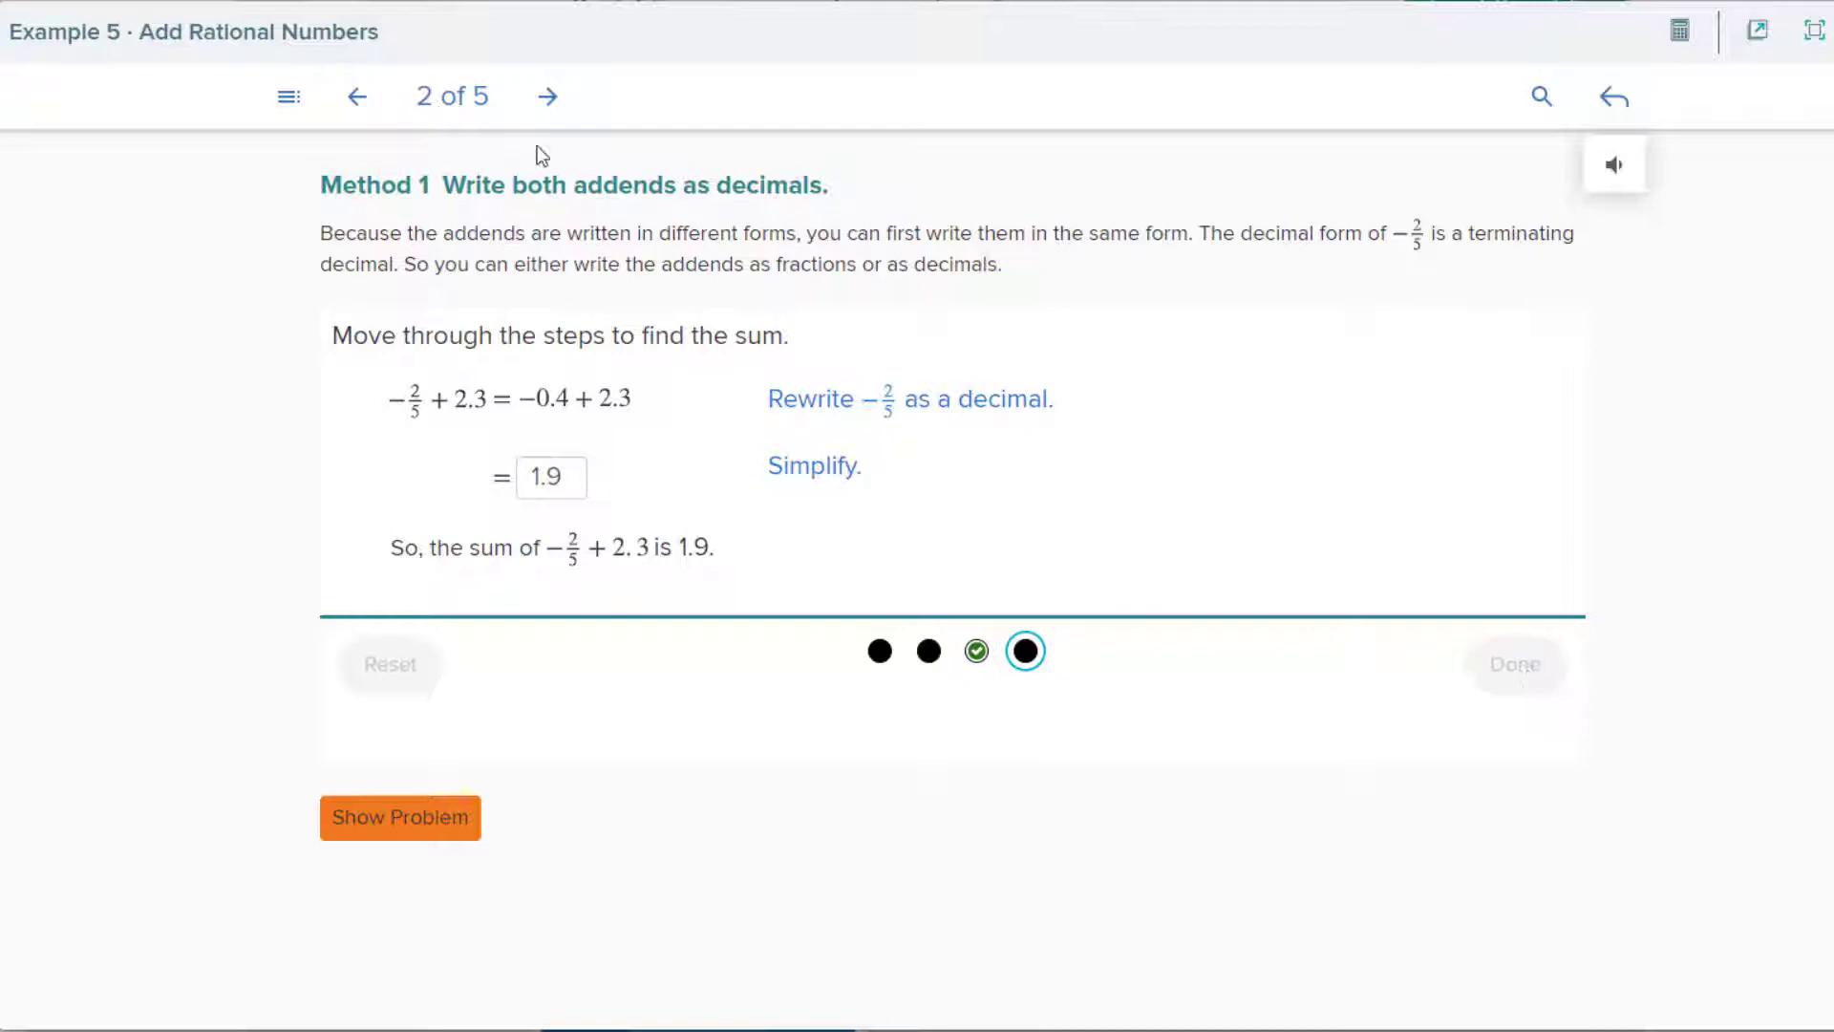
pyautogui.click(547, 97)
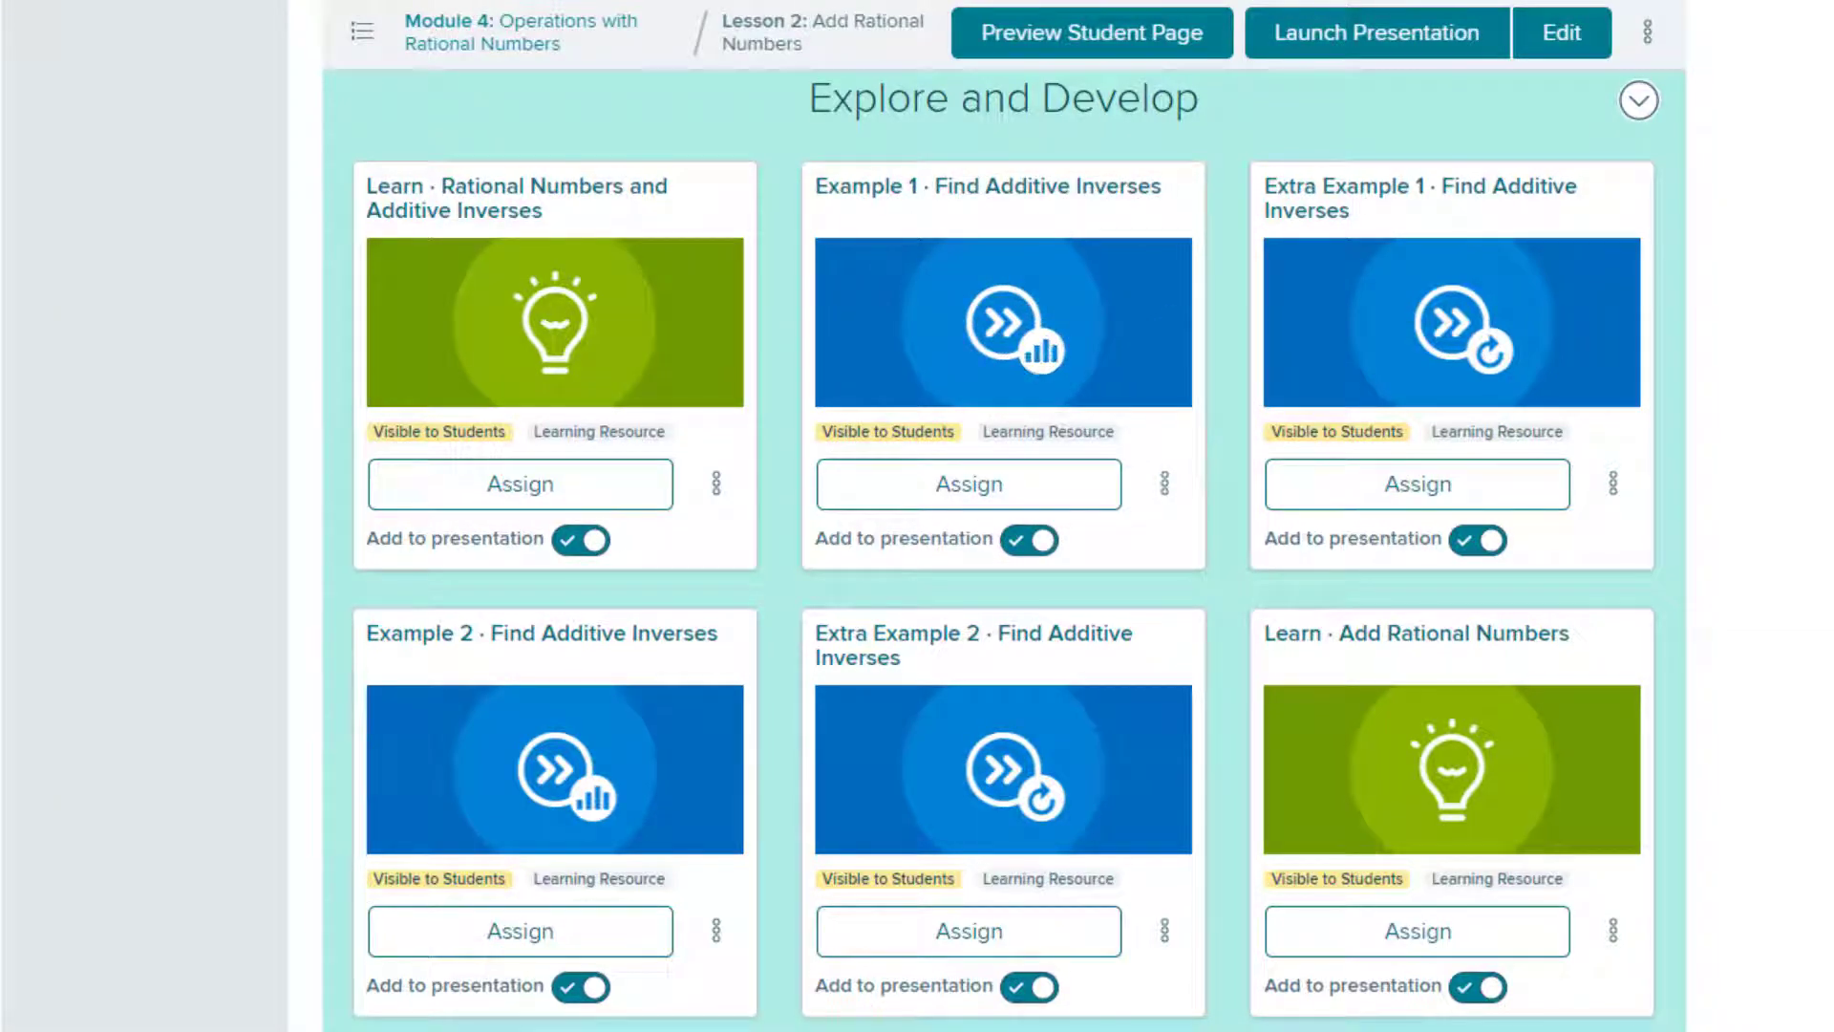
pyautogui.scroll(-1, 1003, 573)
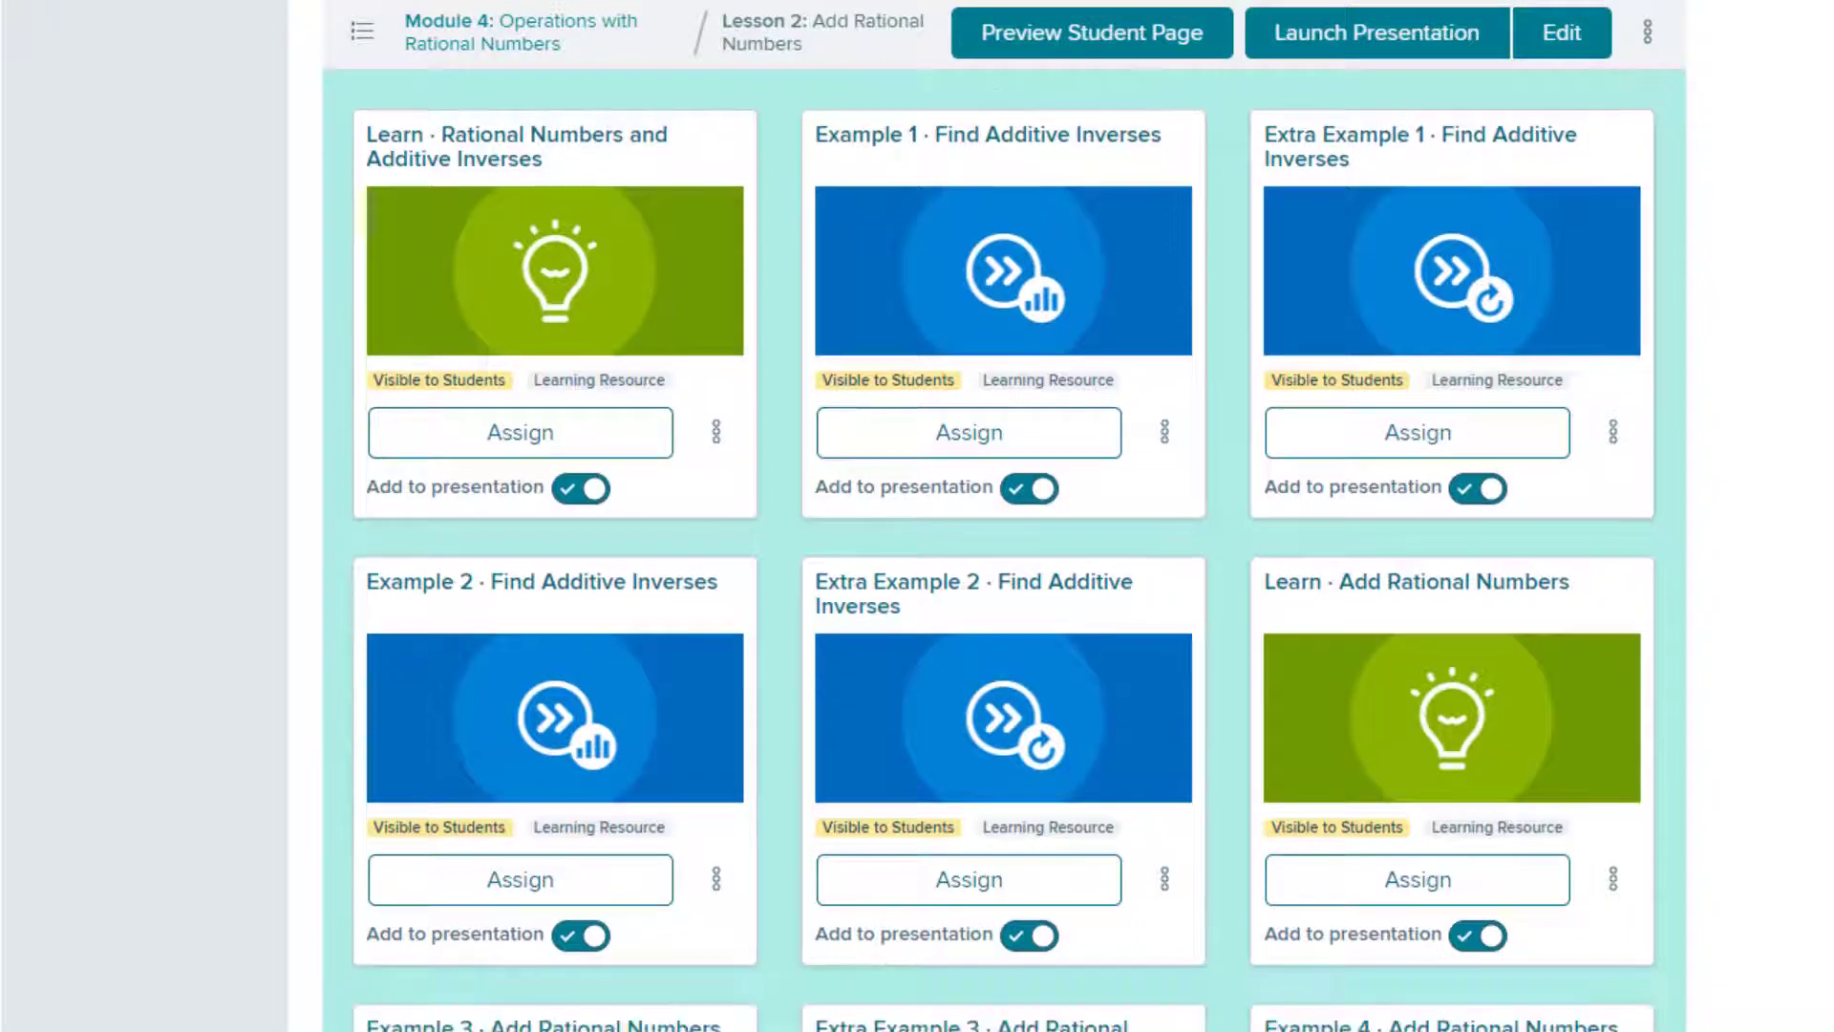
pyautogui.scroll(-3, 1004, 573)
pyautogui.scroll(-6, 1004, 574)
pyautogui.scroll(-6, 1003, 574)
pyautogui.scroll(-2, 1004, 573)
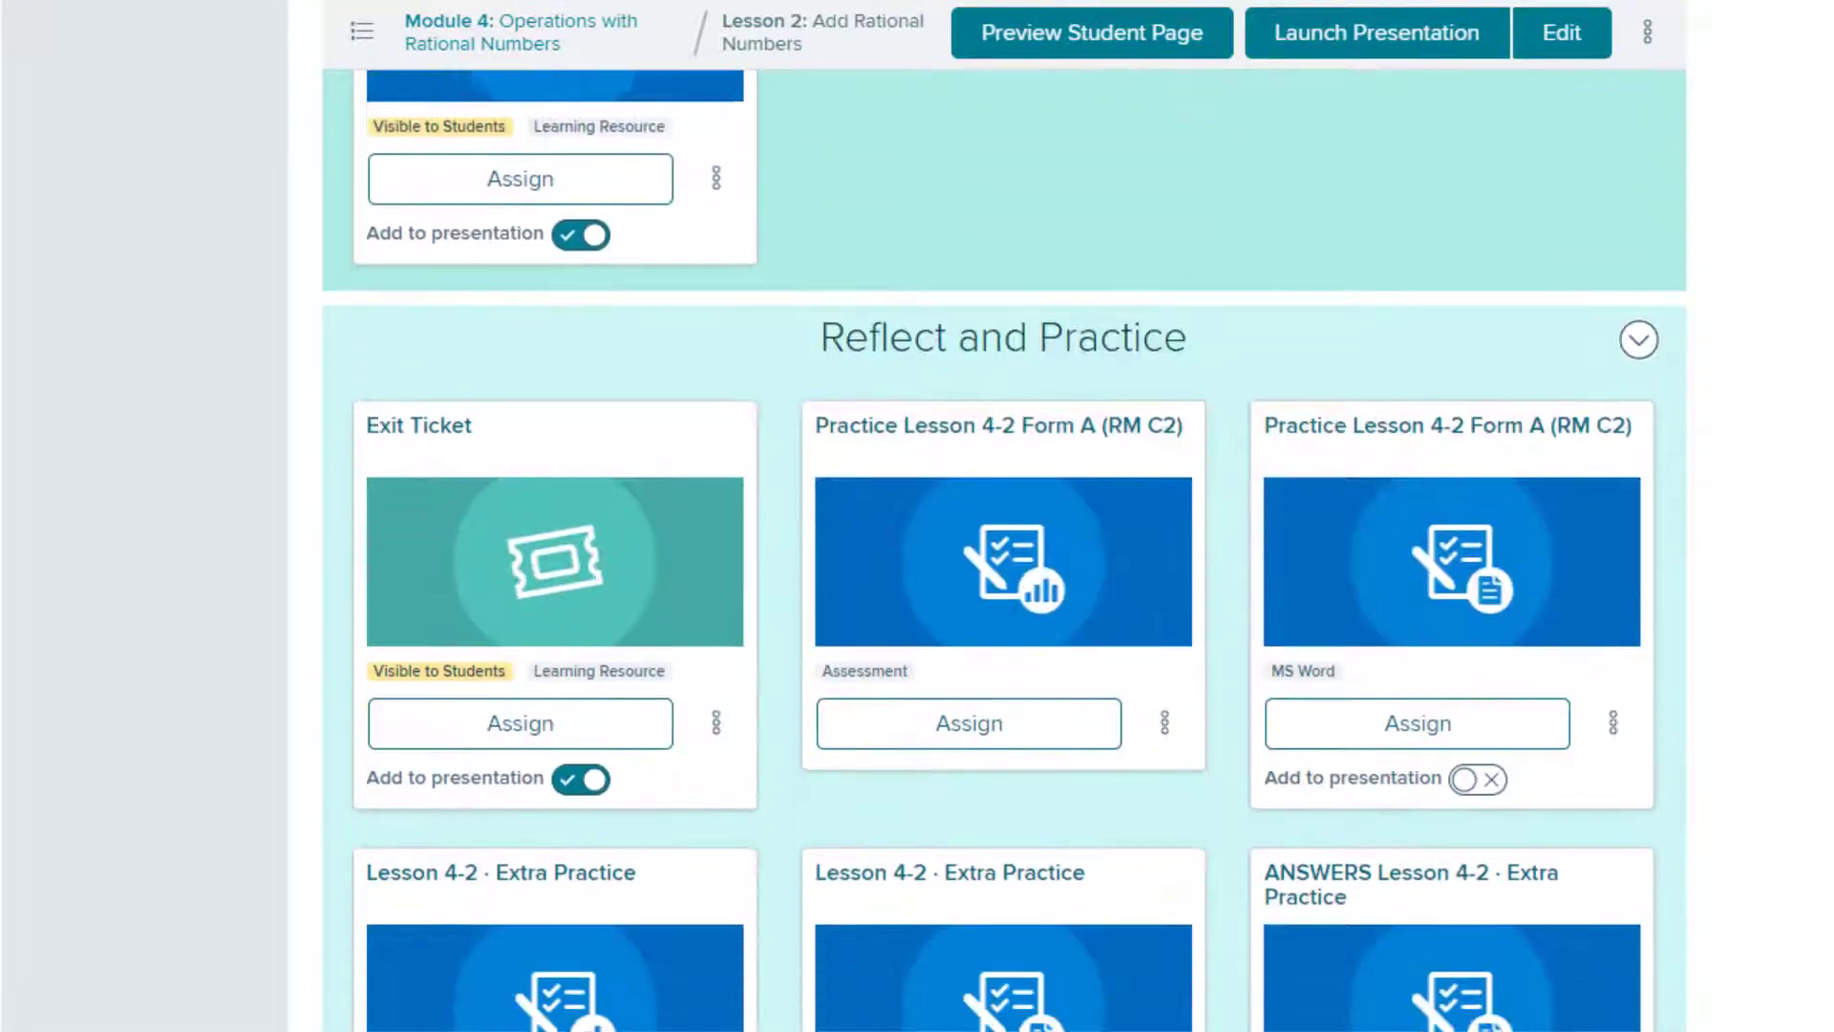
pyautogui.scroll(-1, 1004, 573)
pyautogui.press('Tab')
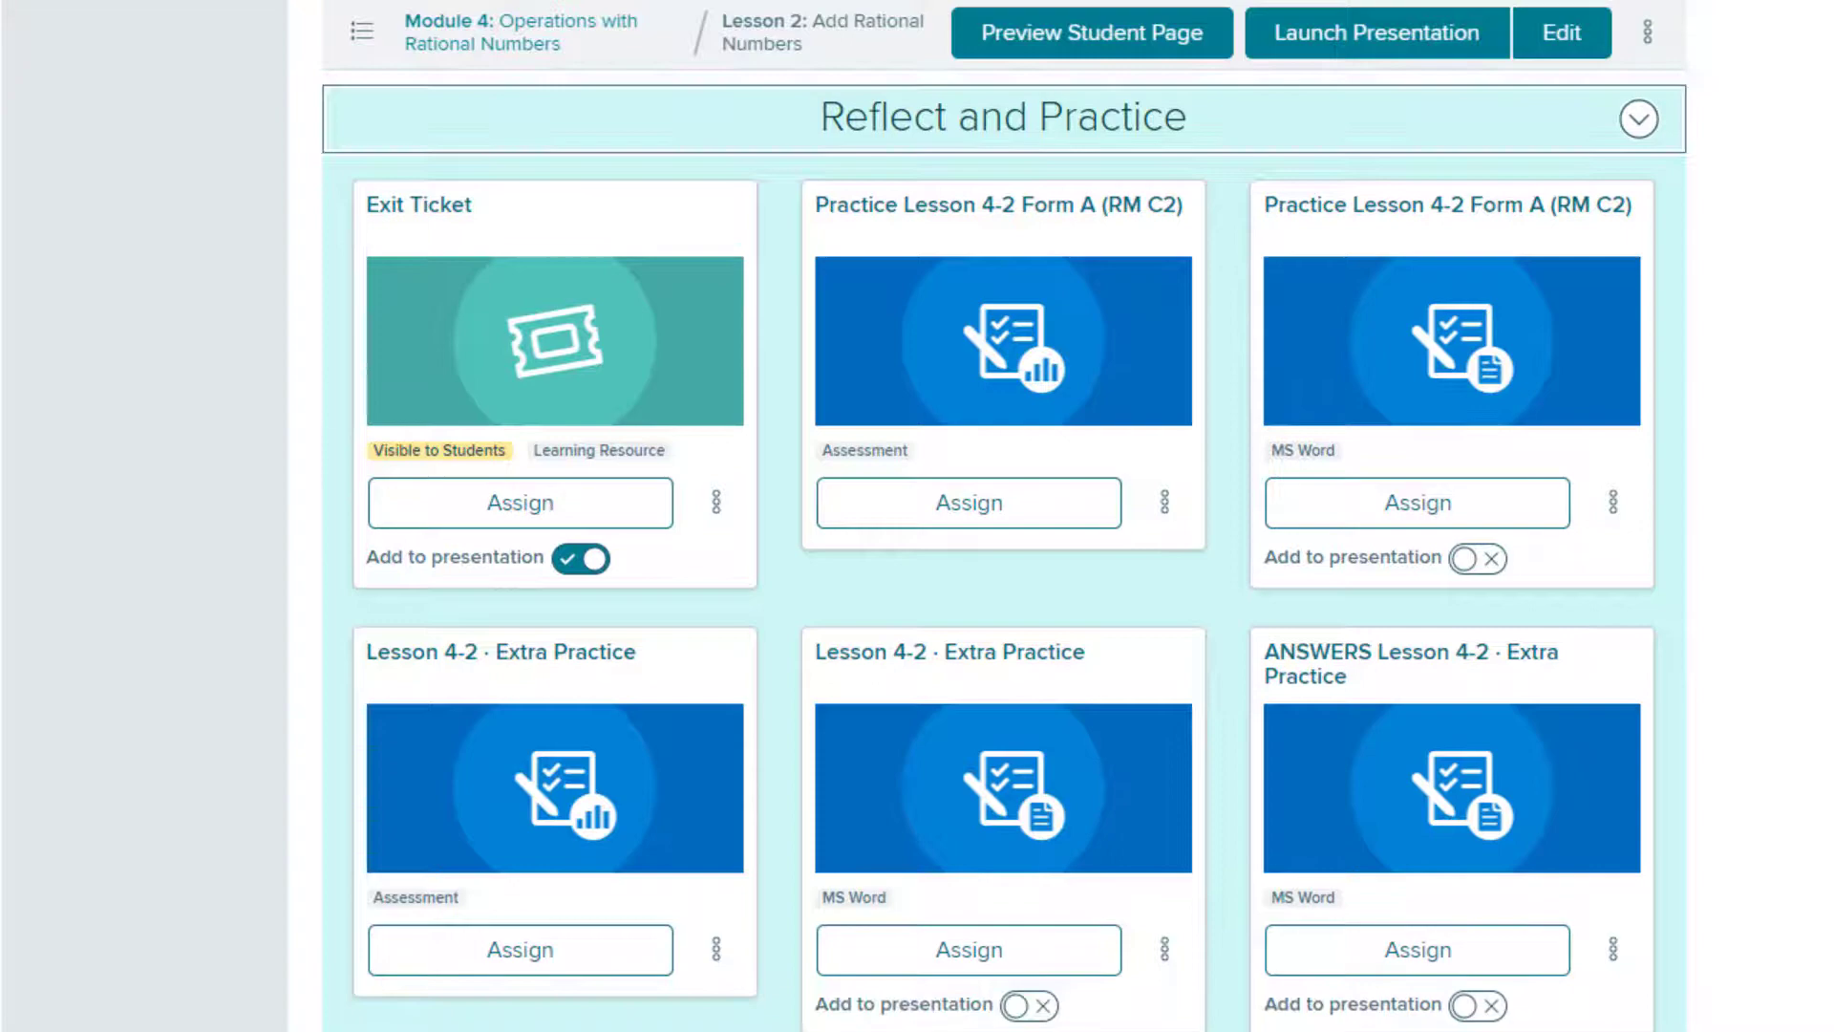
pyautogui.scroll(2, 1003, 573)
pyautogui.scroll(4, 1003, 574)
pyautogui.scroll(2, 1003, 574)
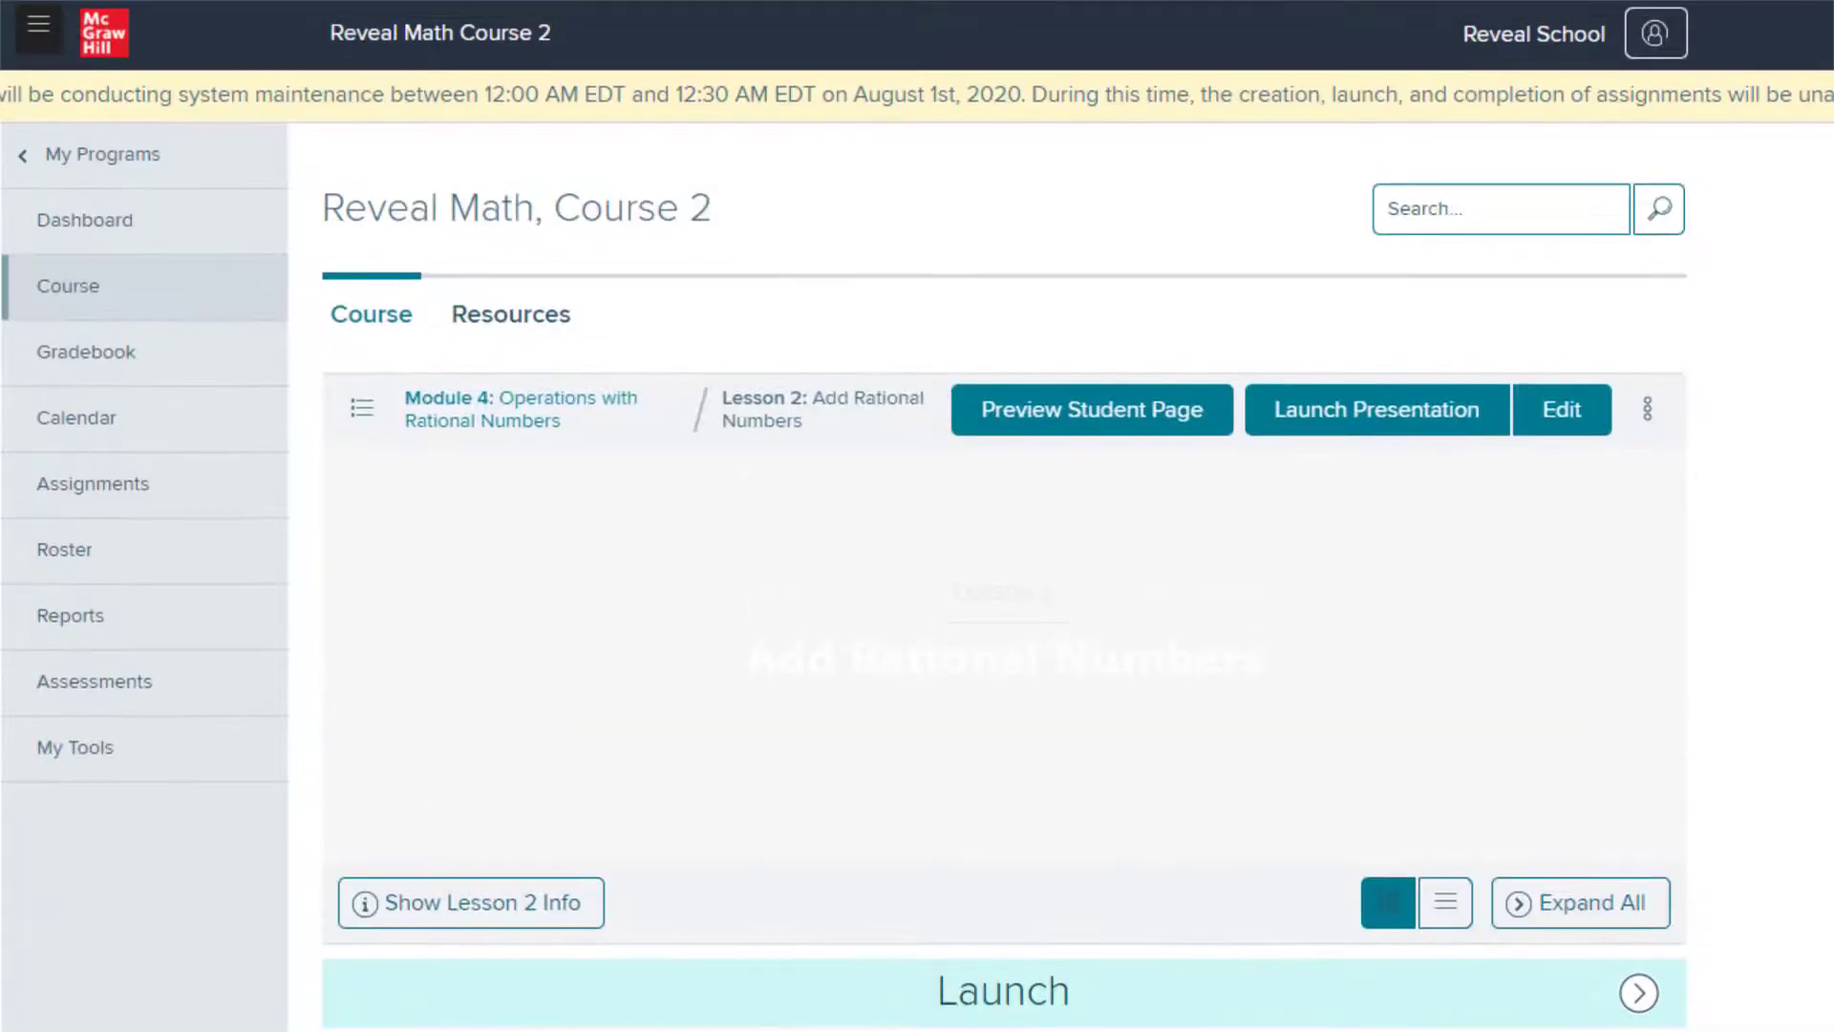
pyautogui.click(216, 685)
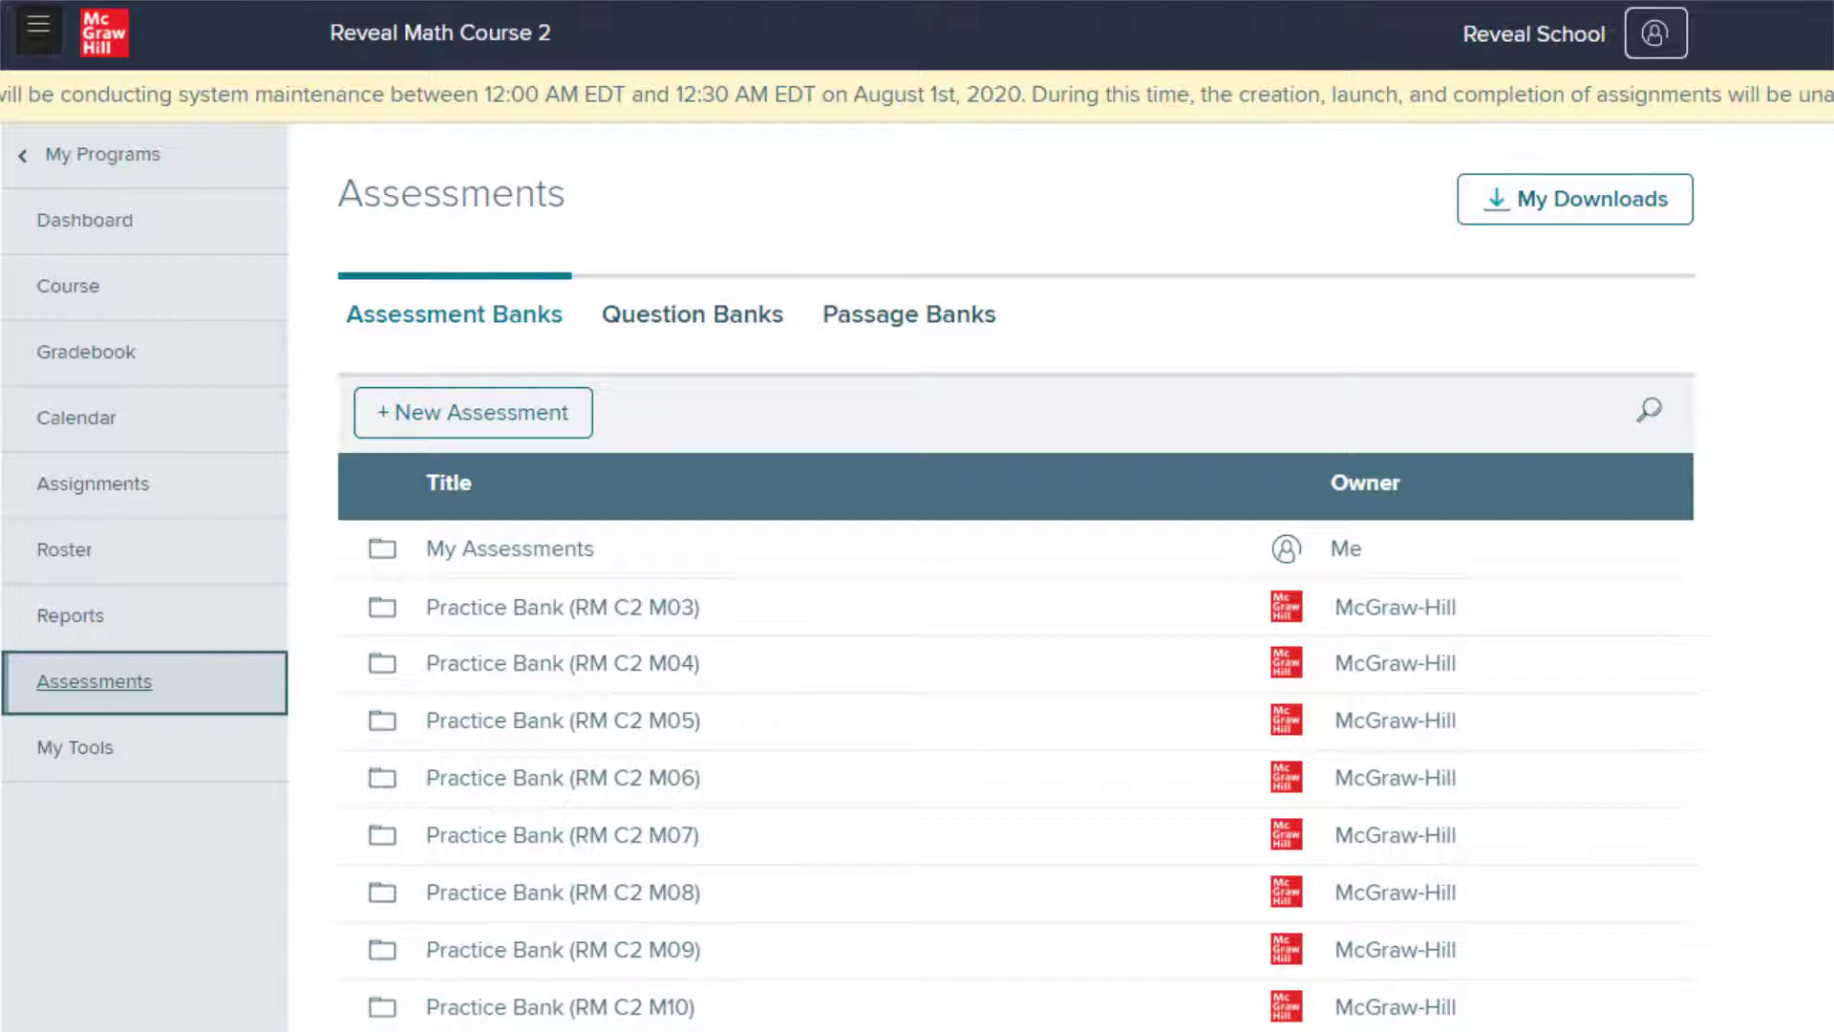
pyautogui.click(41, 283)
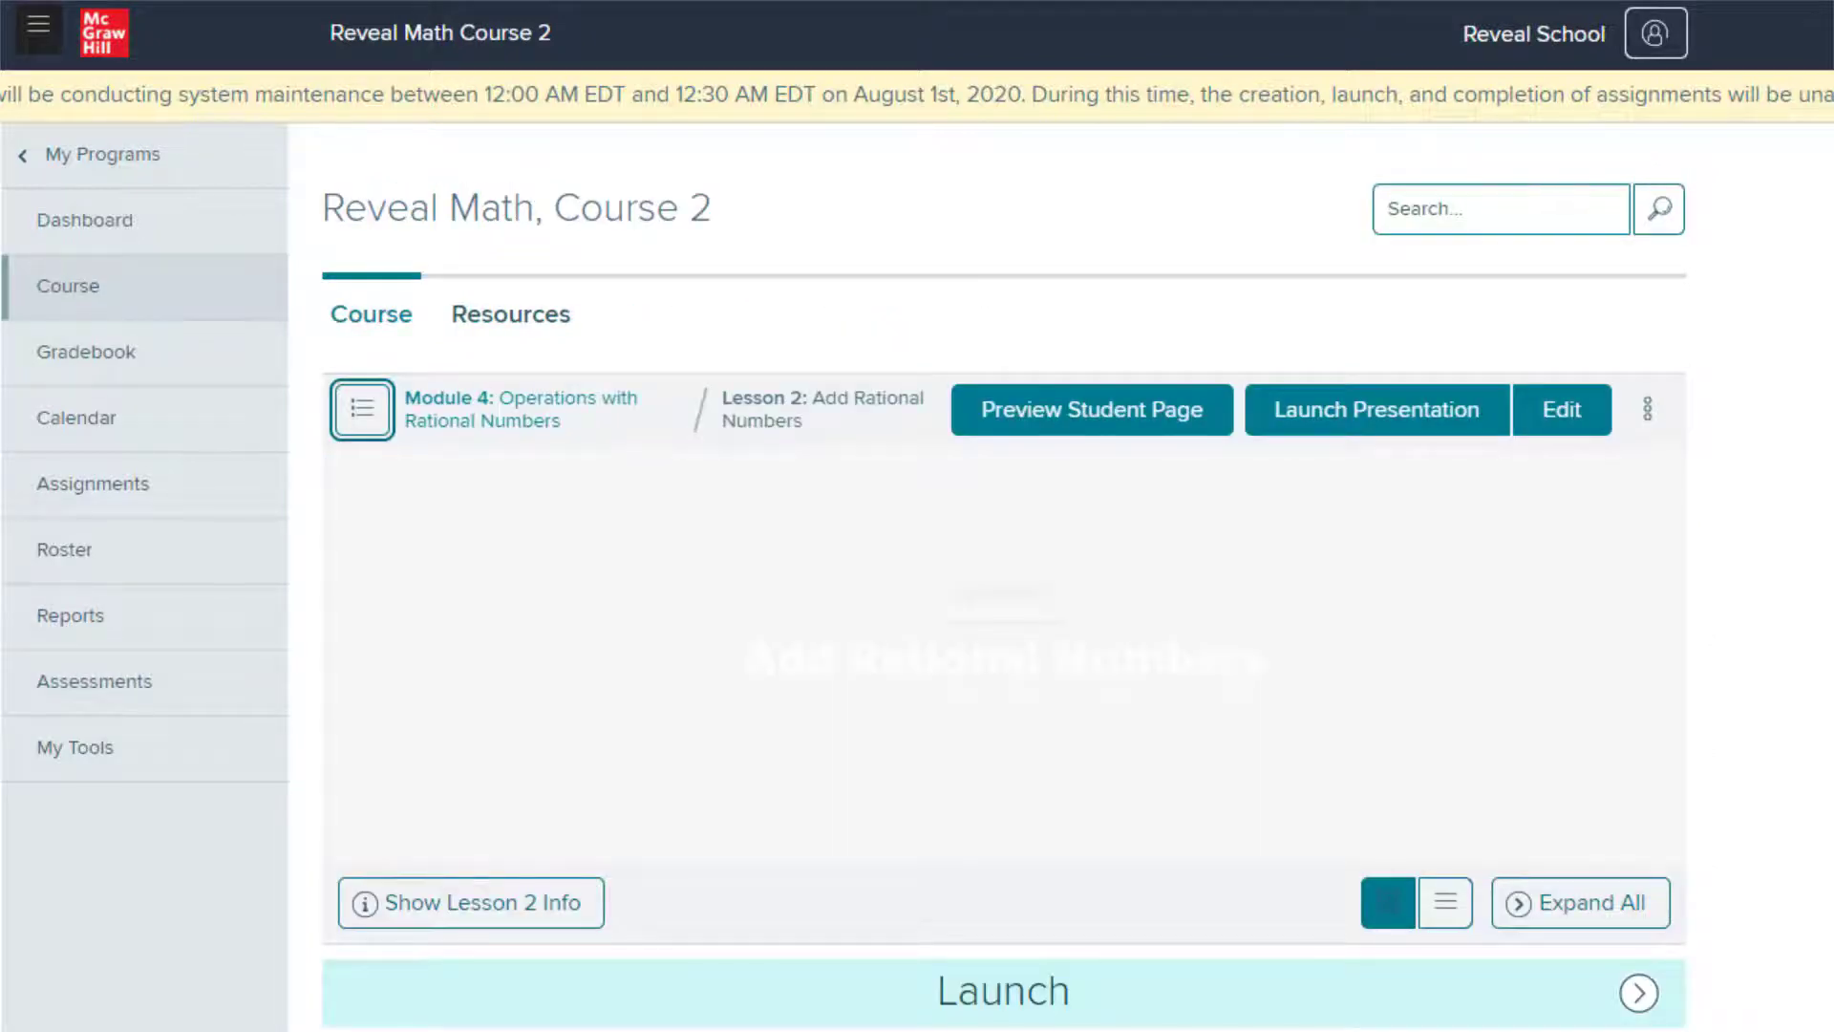
pyautogui.scroll(-1, 1655, 205)
pyautogui.scroll(-4, 1654, 203)
pyautogui.scroll(-2, 1655, 205)
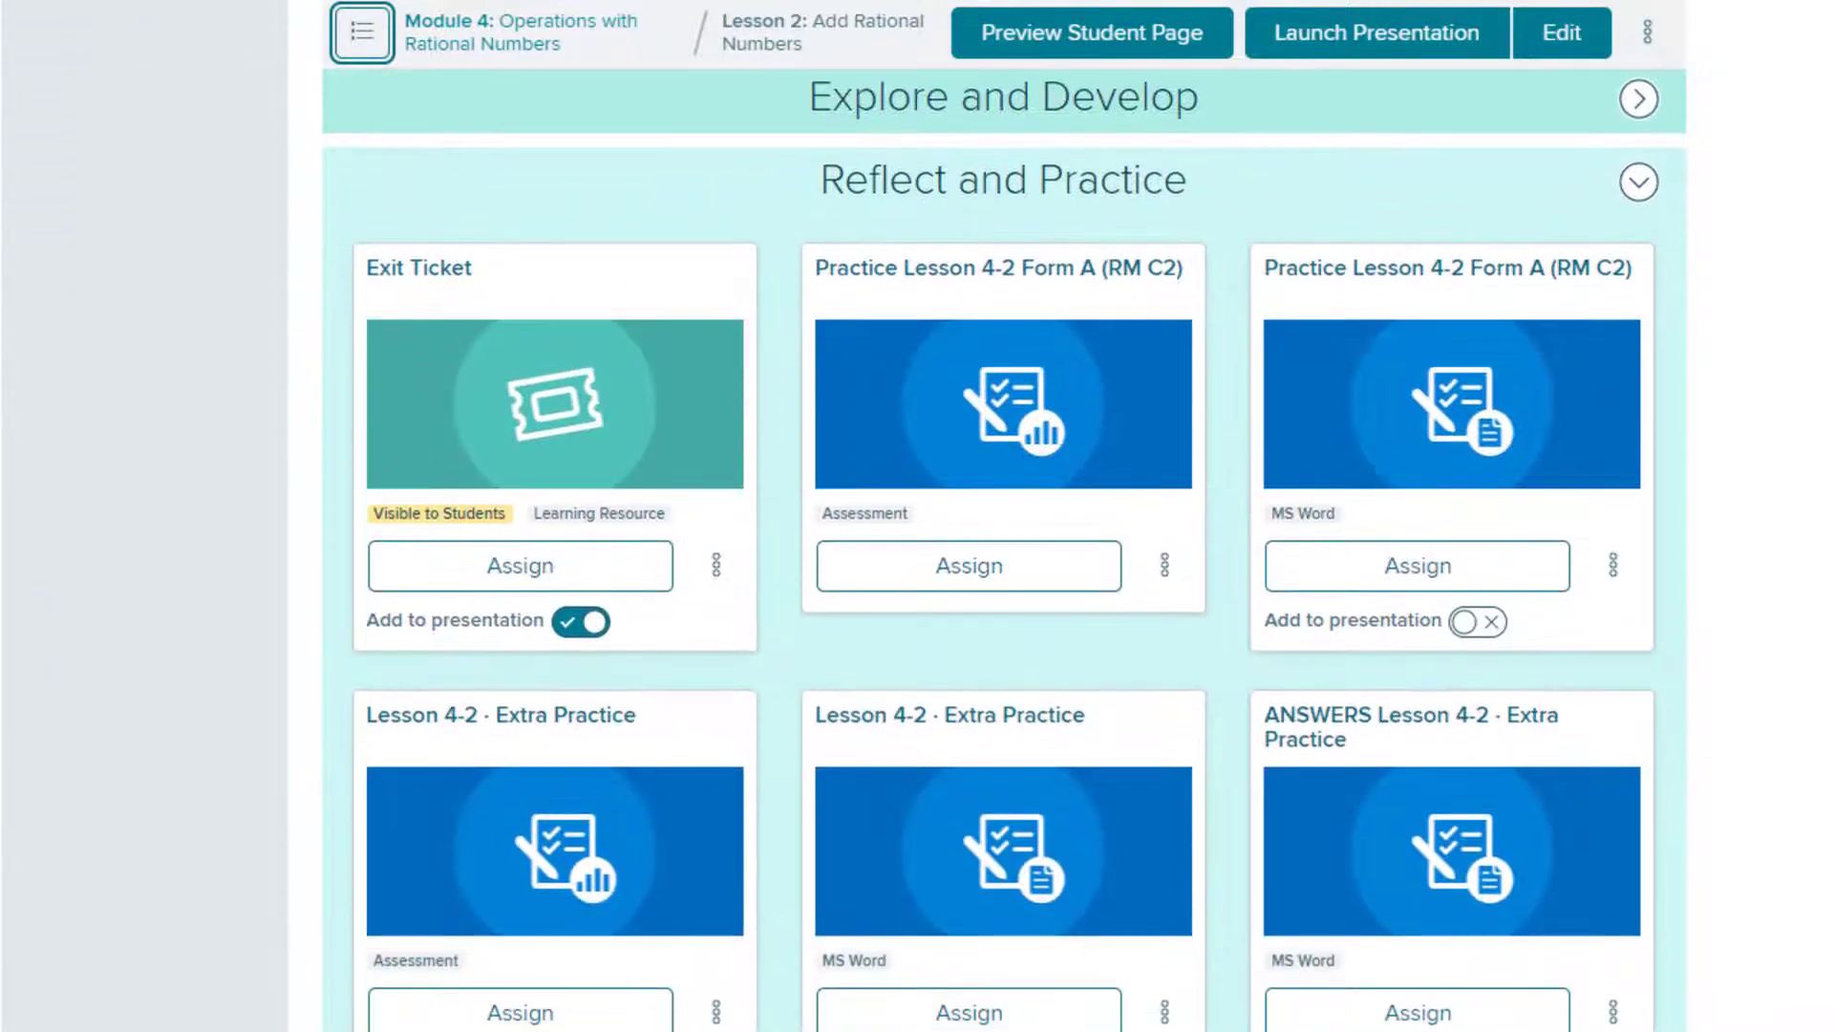
# Collapse Reflect and Practice and expand Additional Resources to reveal the Answers (Learns and Examples) card.
pyautogui.click(1638, 182)
pyautogui.click(1642, 546)
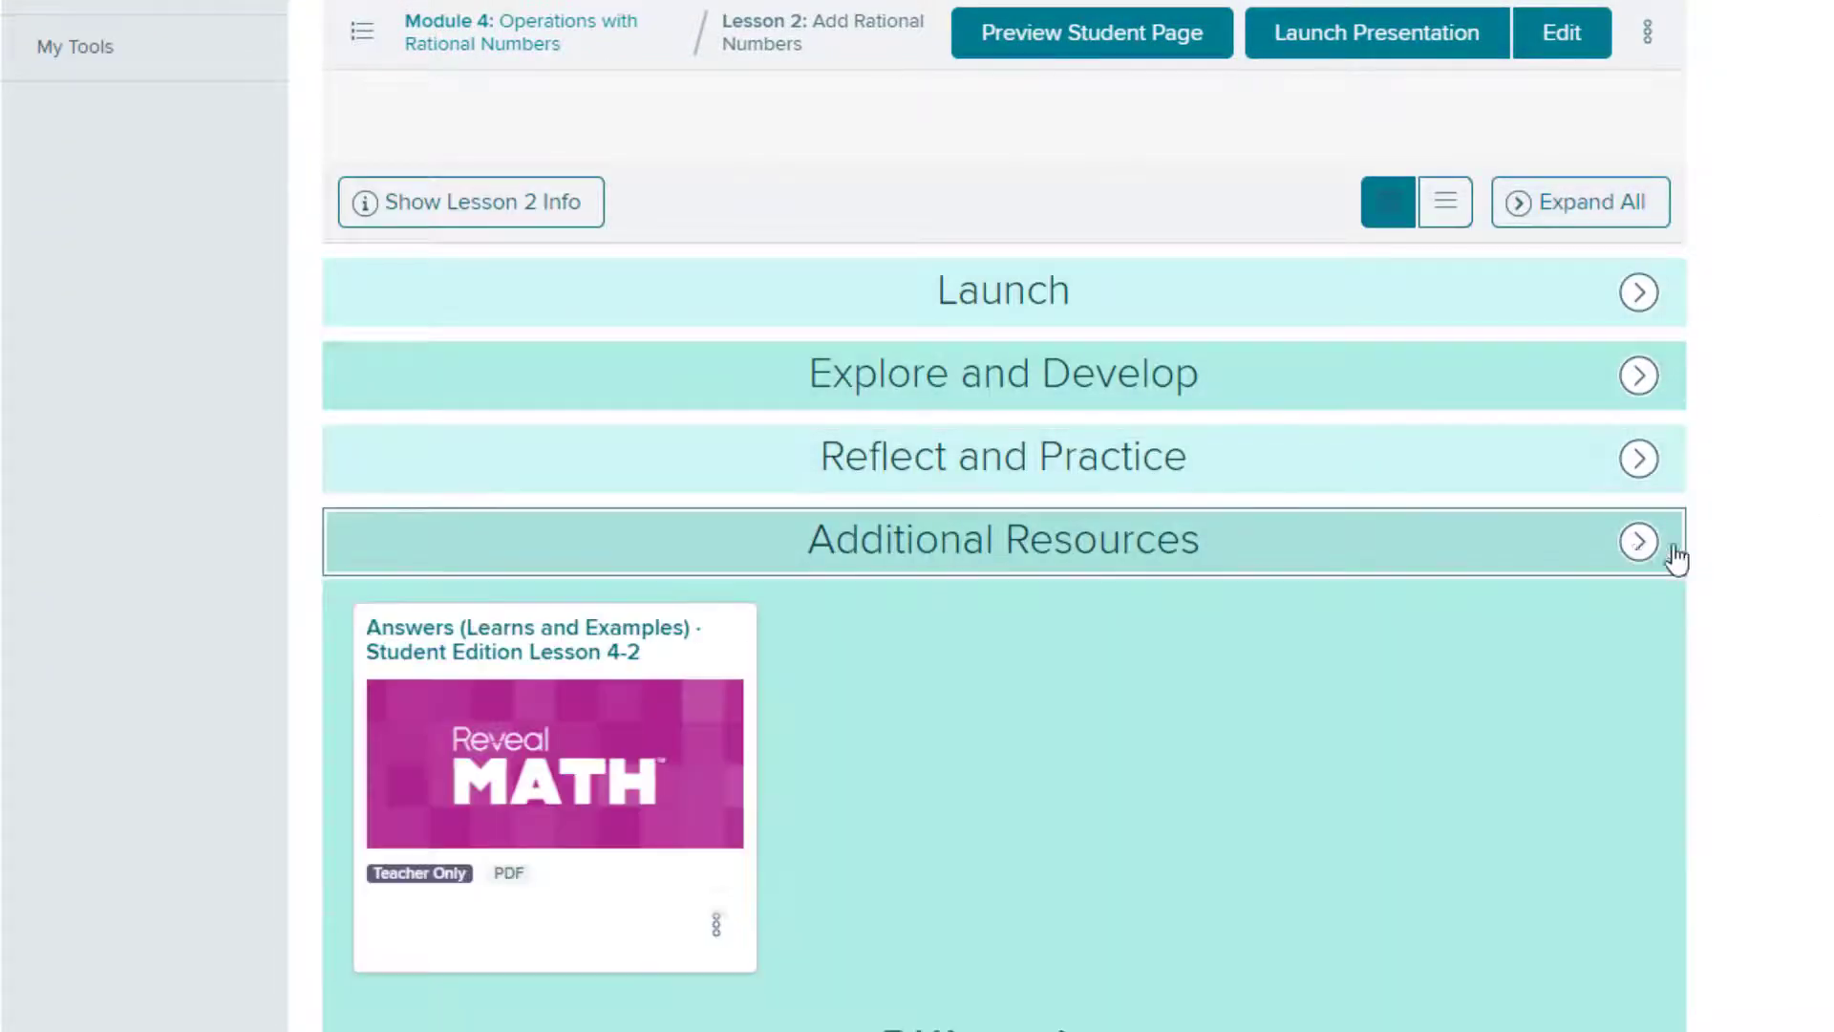
pyautogui.scroll(-1, 1004, 573)
pyautogui.scroll(-3, 1004, 574)
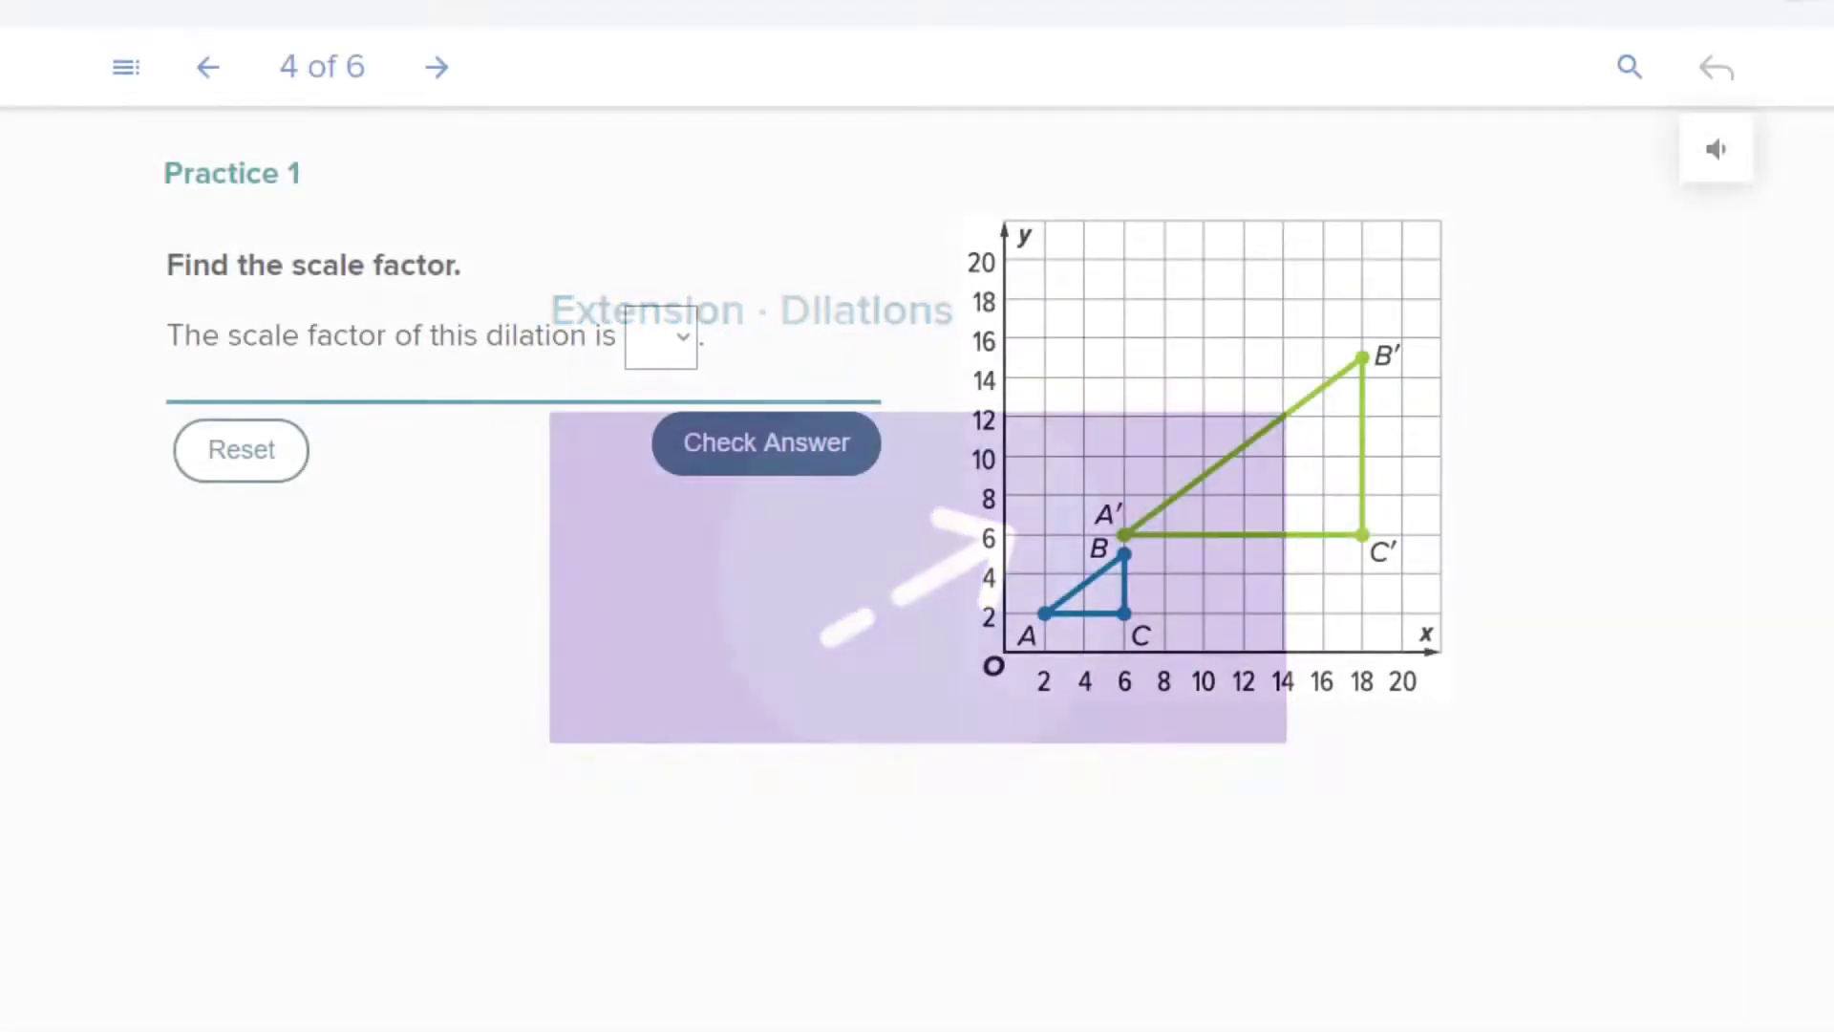
# Choose 3 as the dilation's scale factor and check that it is correct.
pyautogui.click(673, 348)
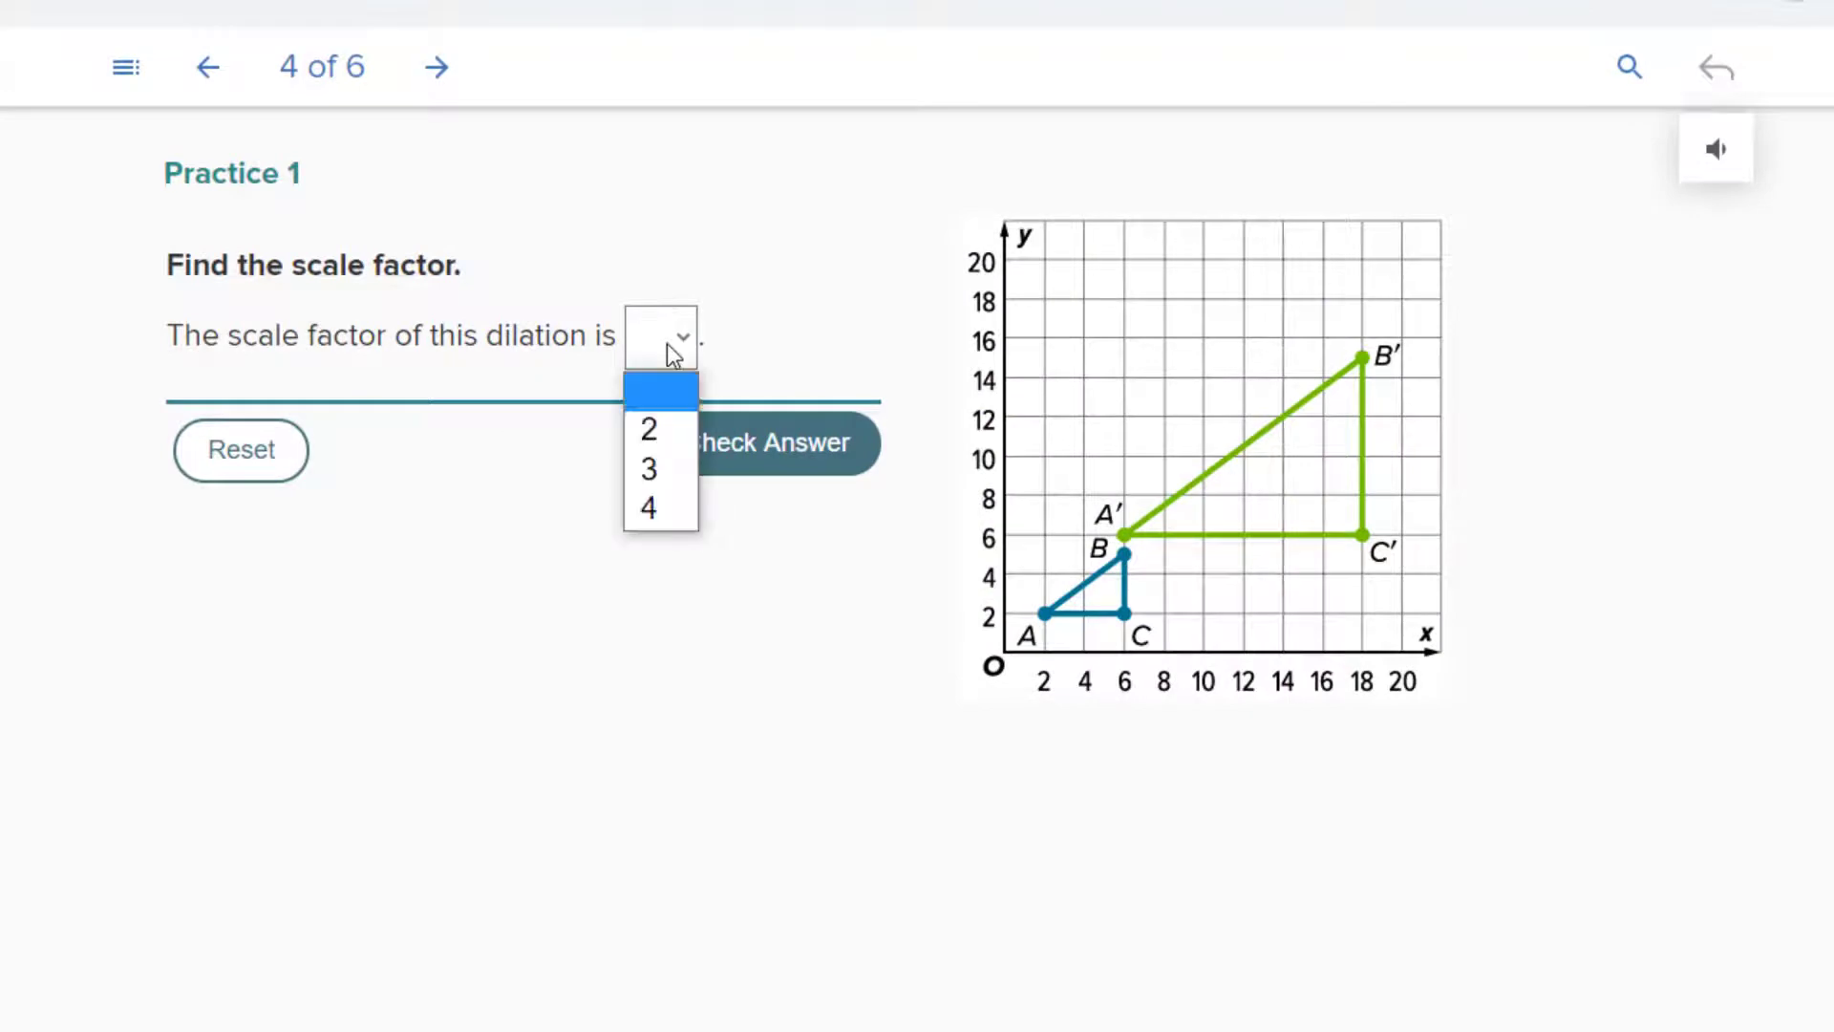
pyautogui.click(661, 468)
pyautogui.click(690, 470)
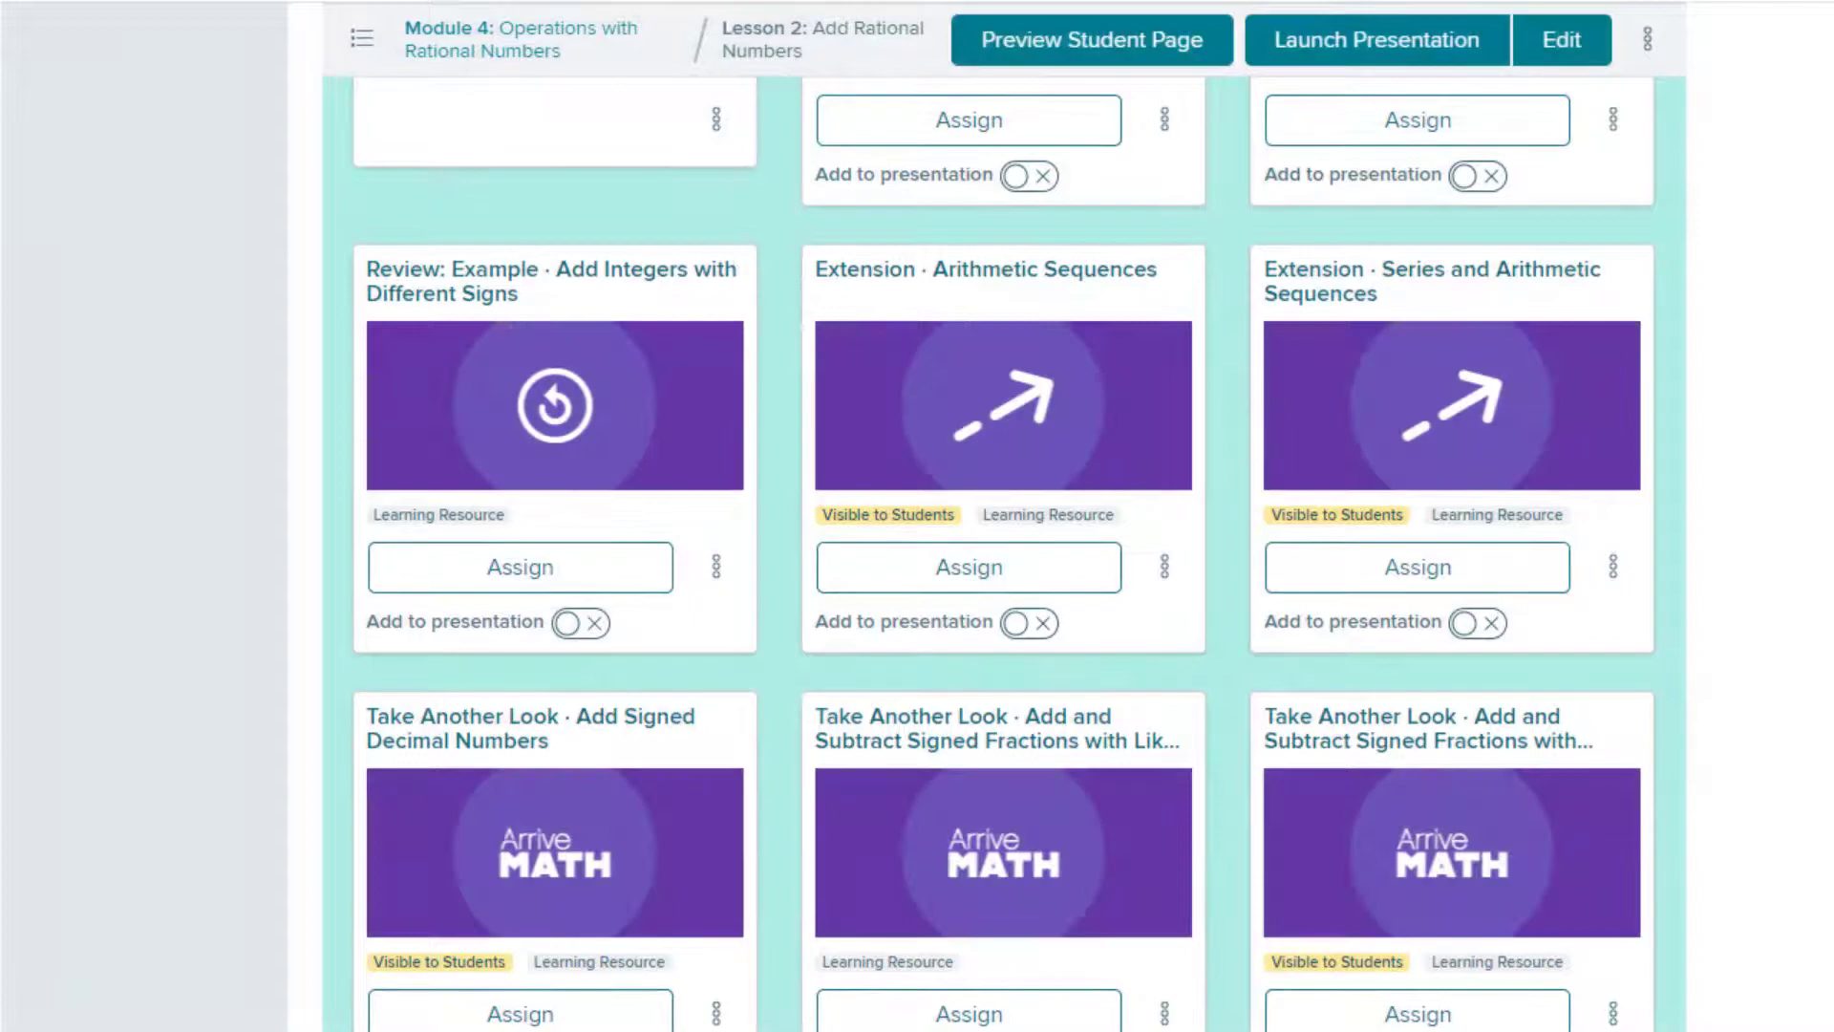
# Assign Extension · Arithmetic Sequences under the name Extension Activity, ending 08/11/2020.
pyautogui.click(909, 574)
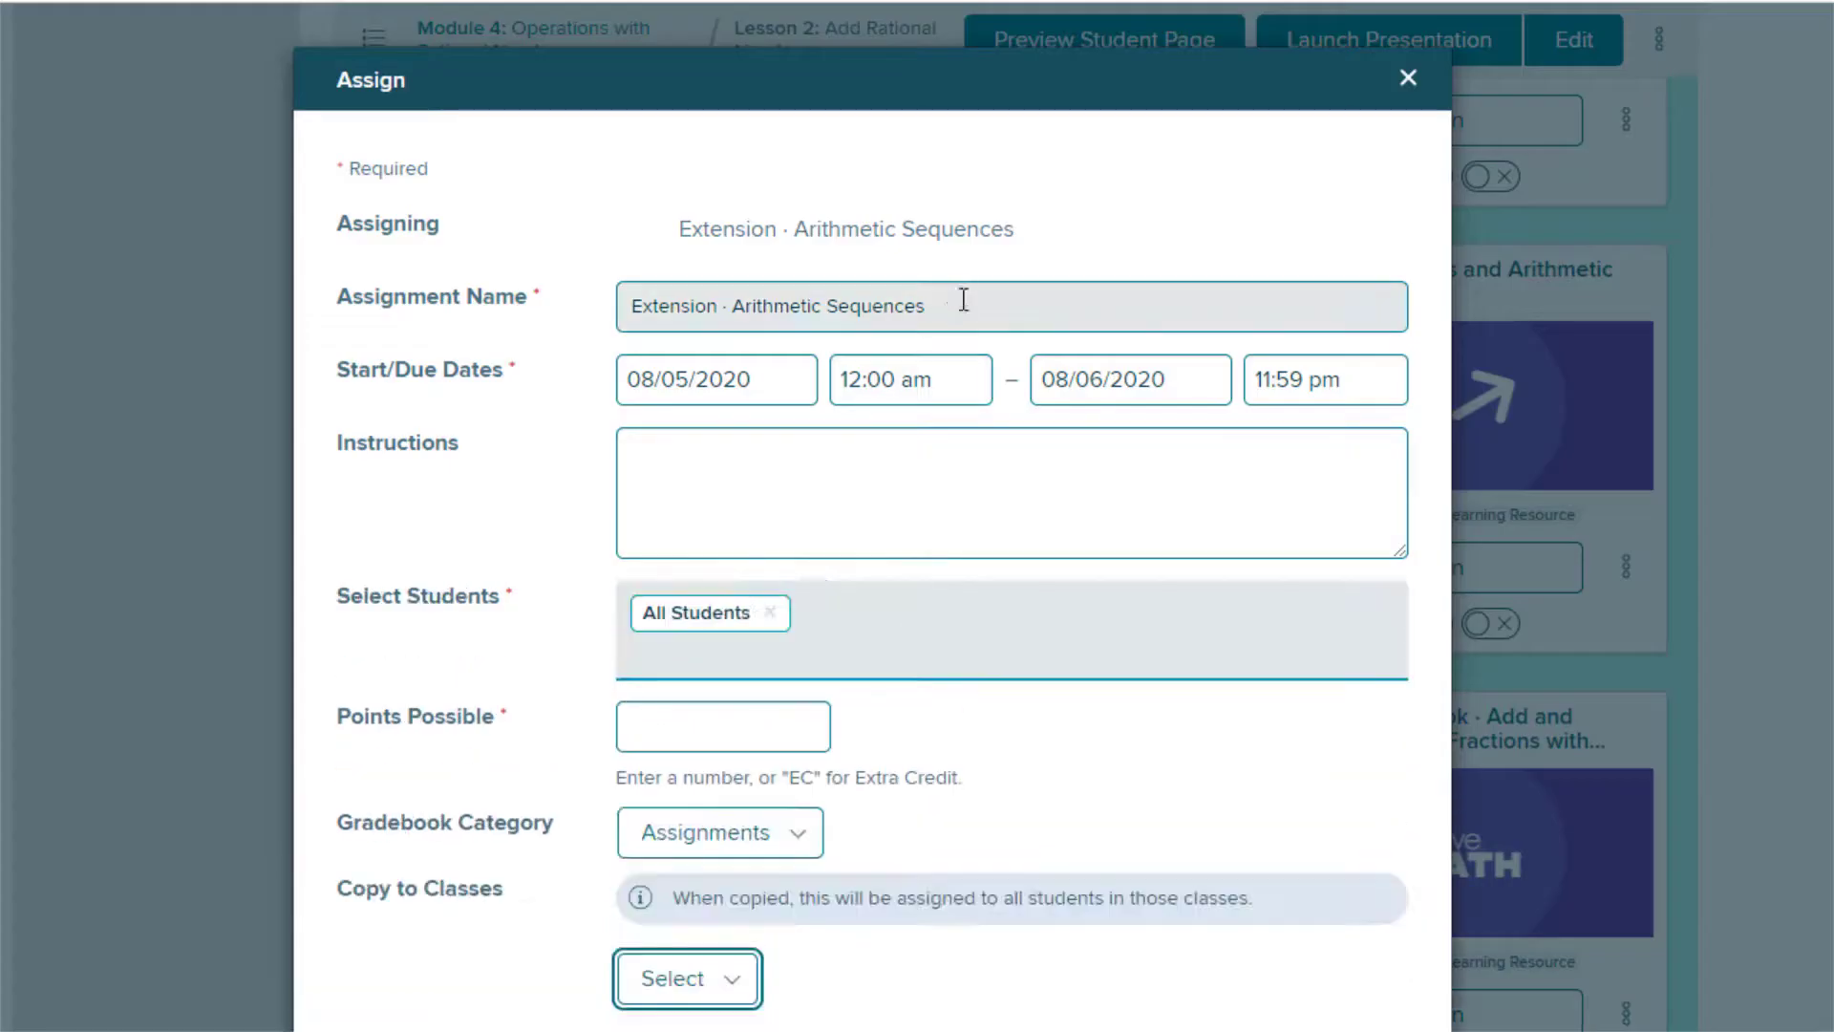
pyautogui.moveTo(962, 299); pyautogui.dragTo(714, 294)
pyautogui.write('Activity')
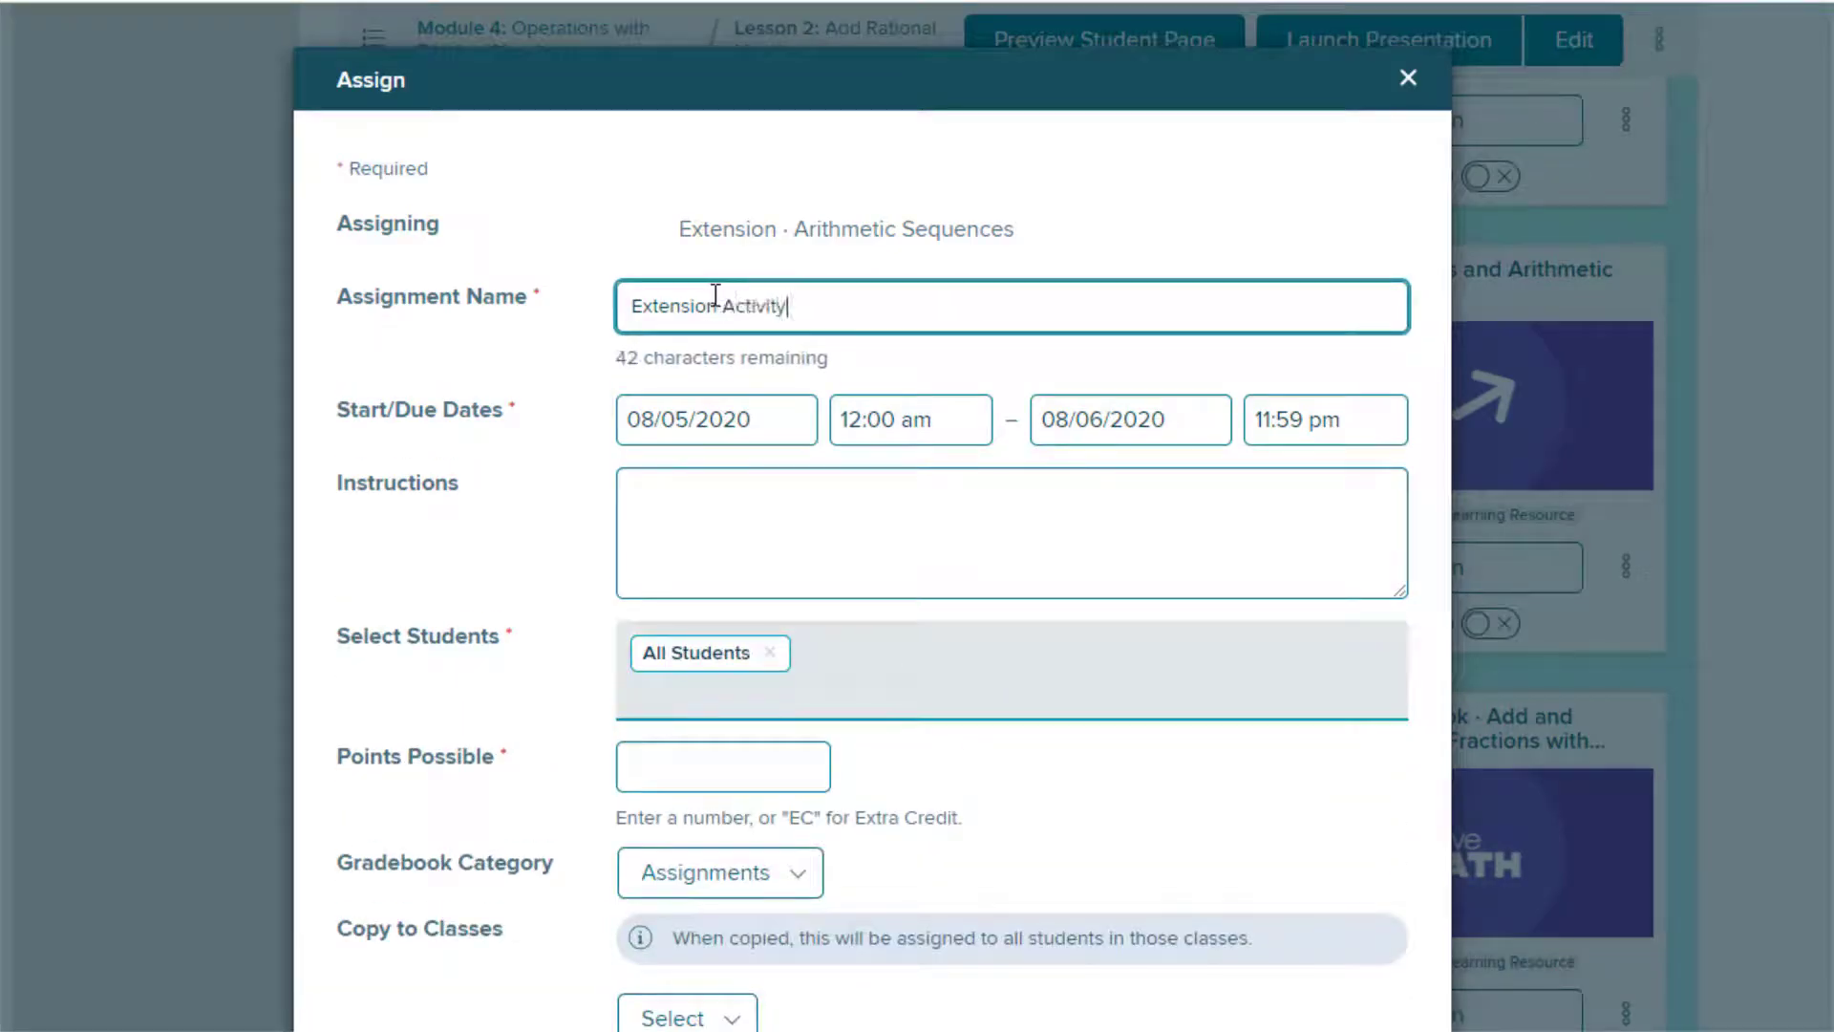
pyautogui.click(1176, 384)
pyautogui.click(1190, 697)
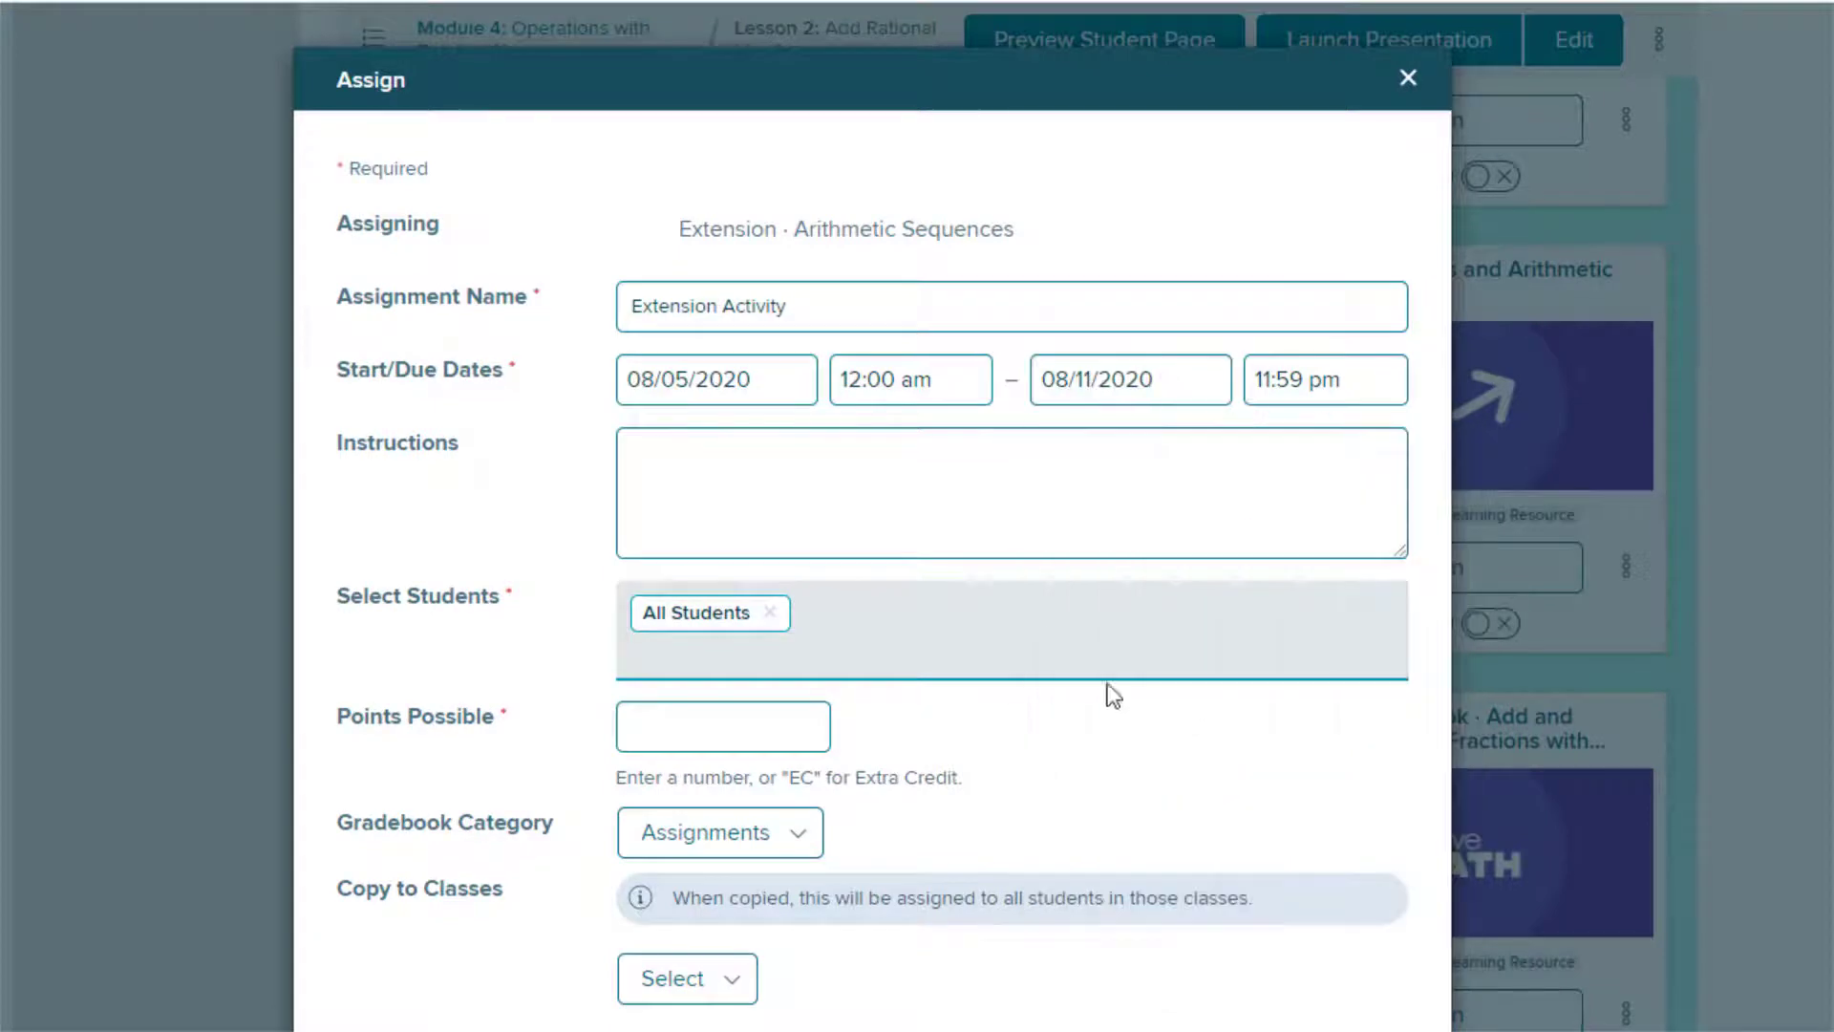
# Limit recipients to Reveal Student, give it 10 points, and copy it to all classes.
pyautogui.click(770, 613)
pyautogui.click(659, 840)
pyautogui.click(540, 728)
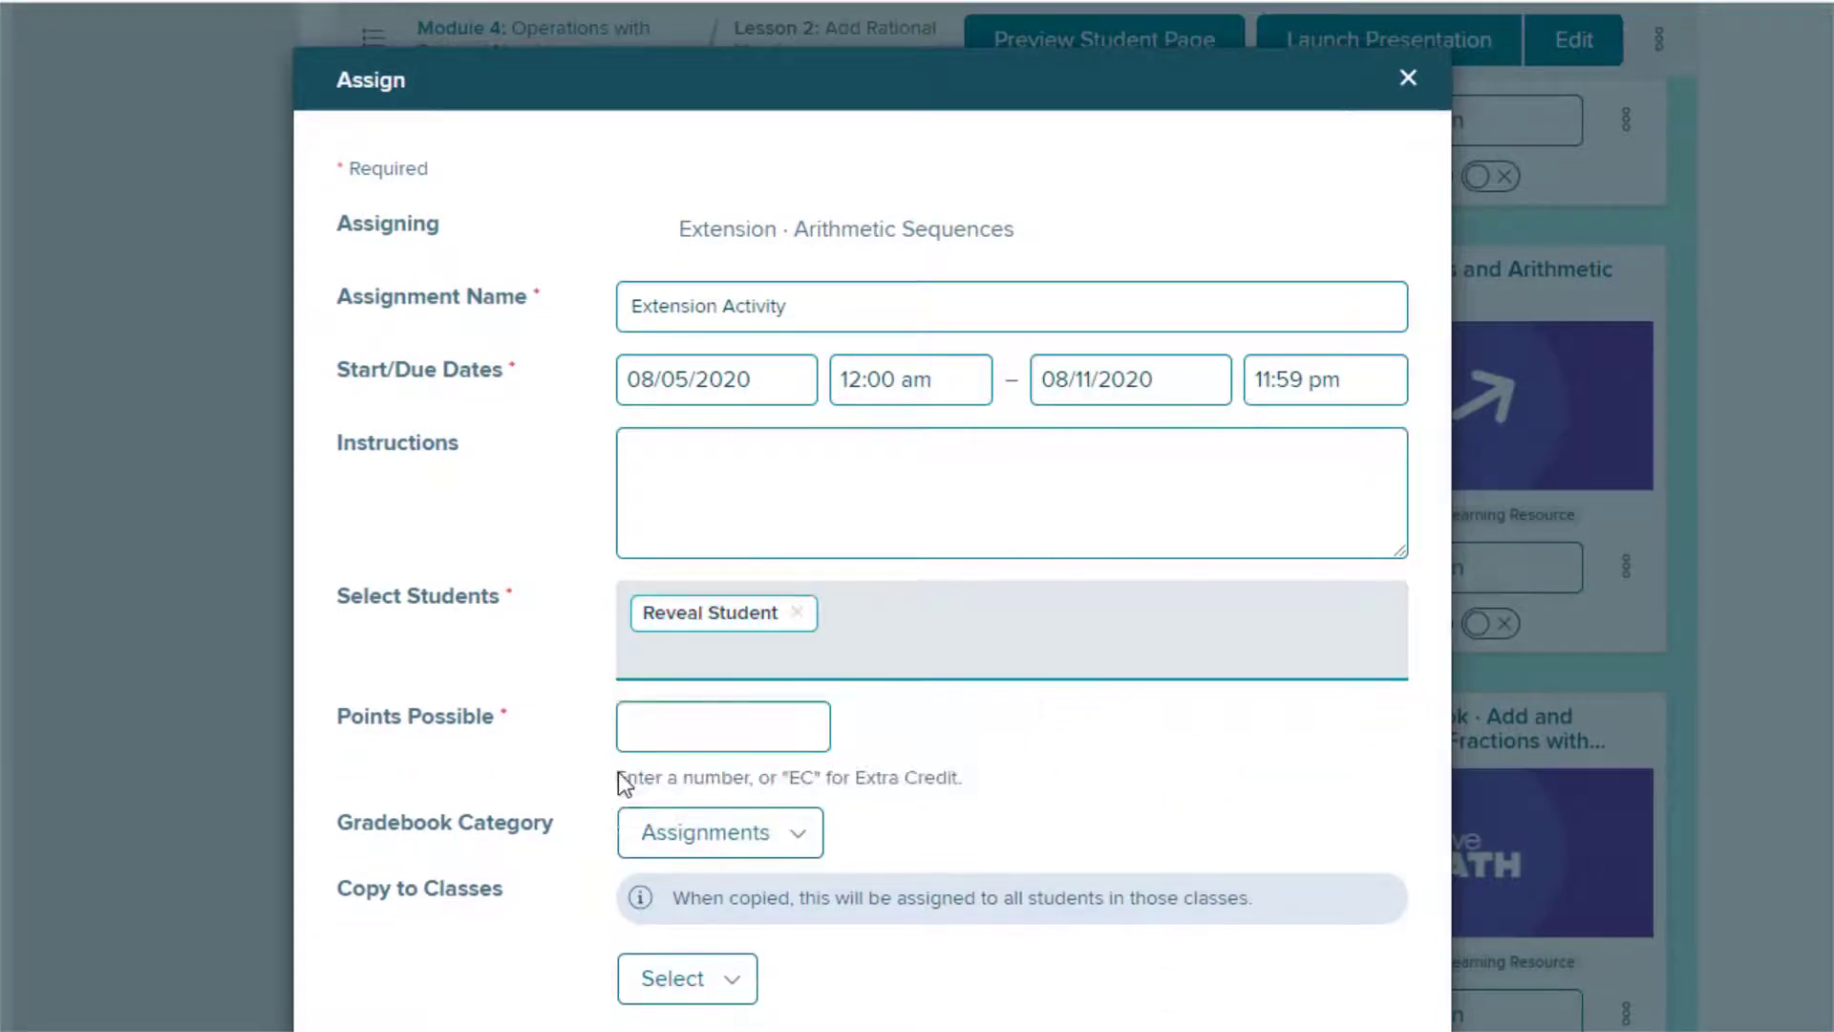
pyautogui.click(704, 726)
pyautogui.write('10')
pyautogui.click(673, 978)
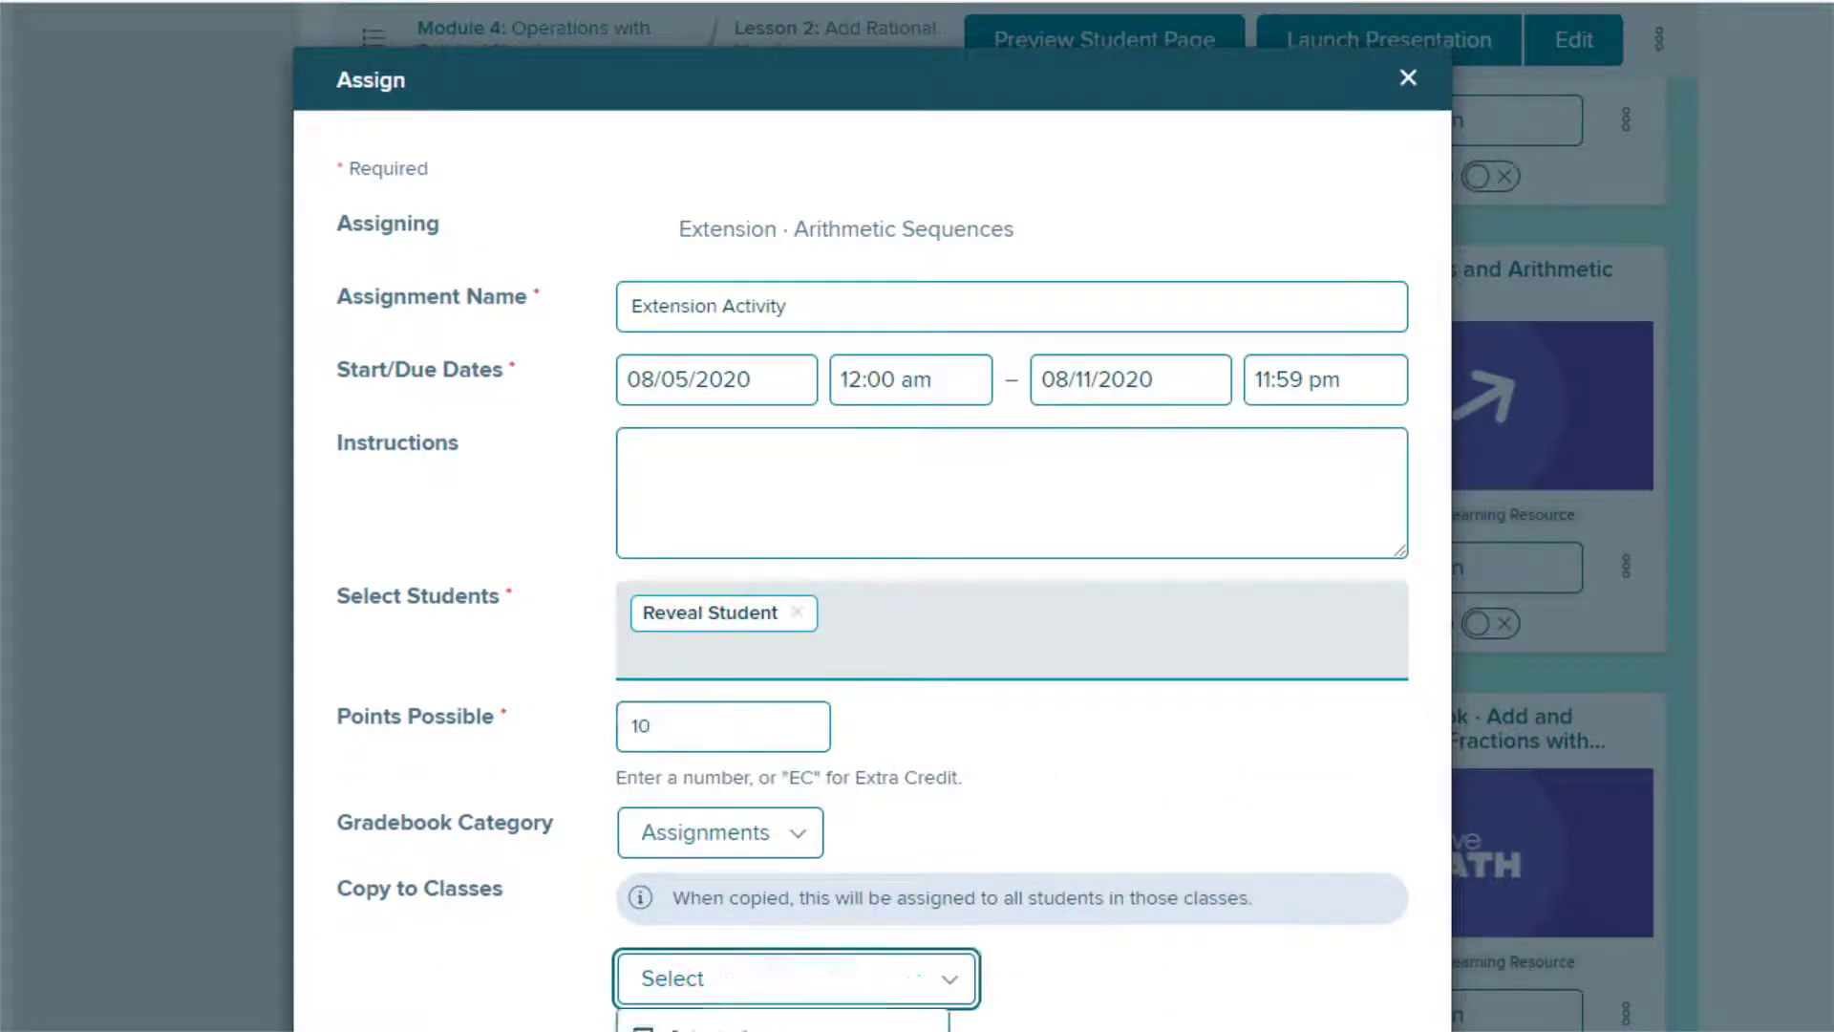
pyautogui.click(644, 1029)
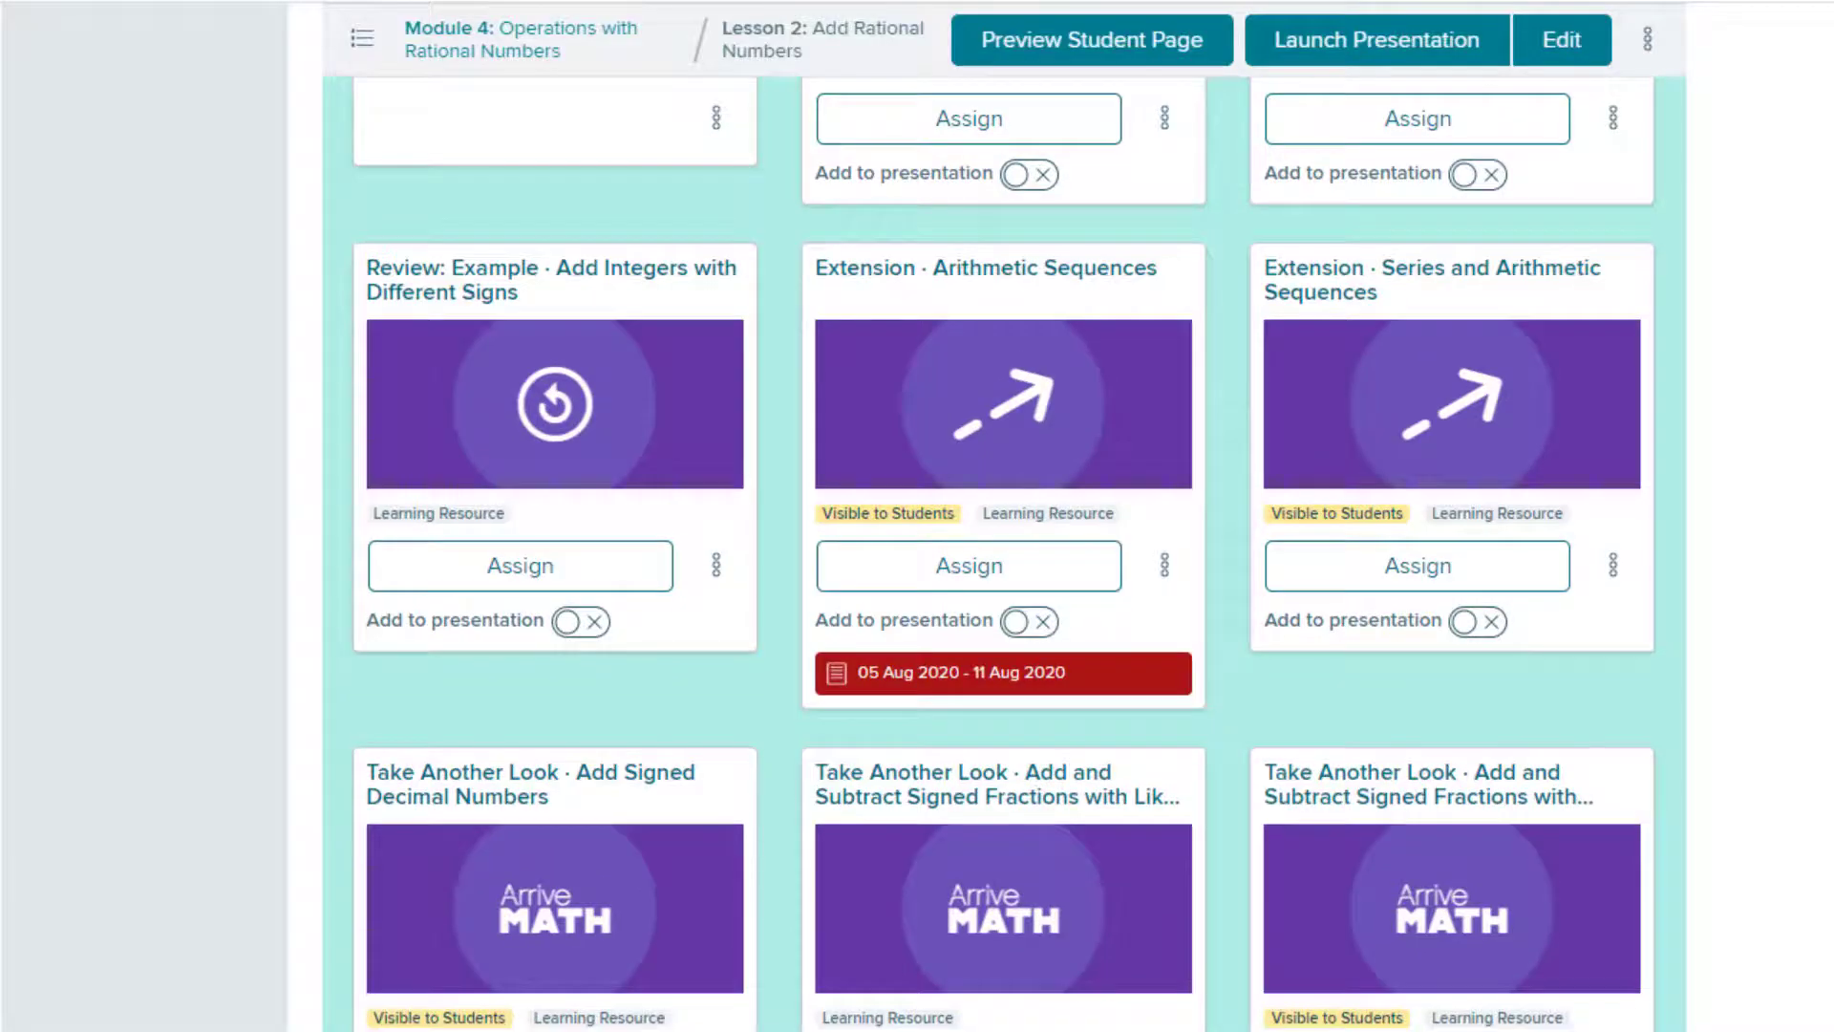
pyautogui.scroll(10, 1004, 574)
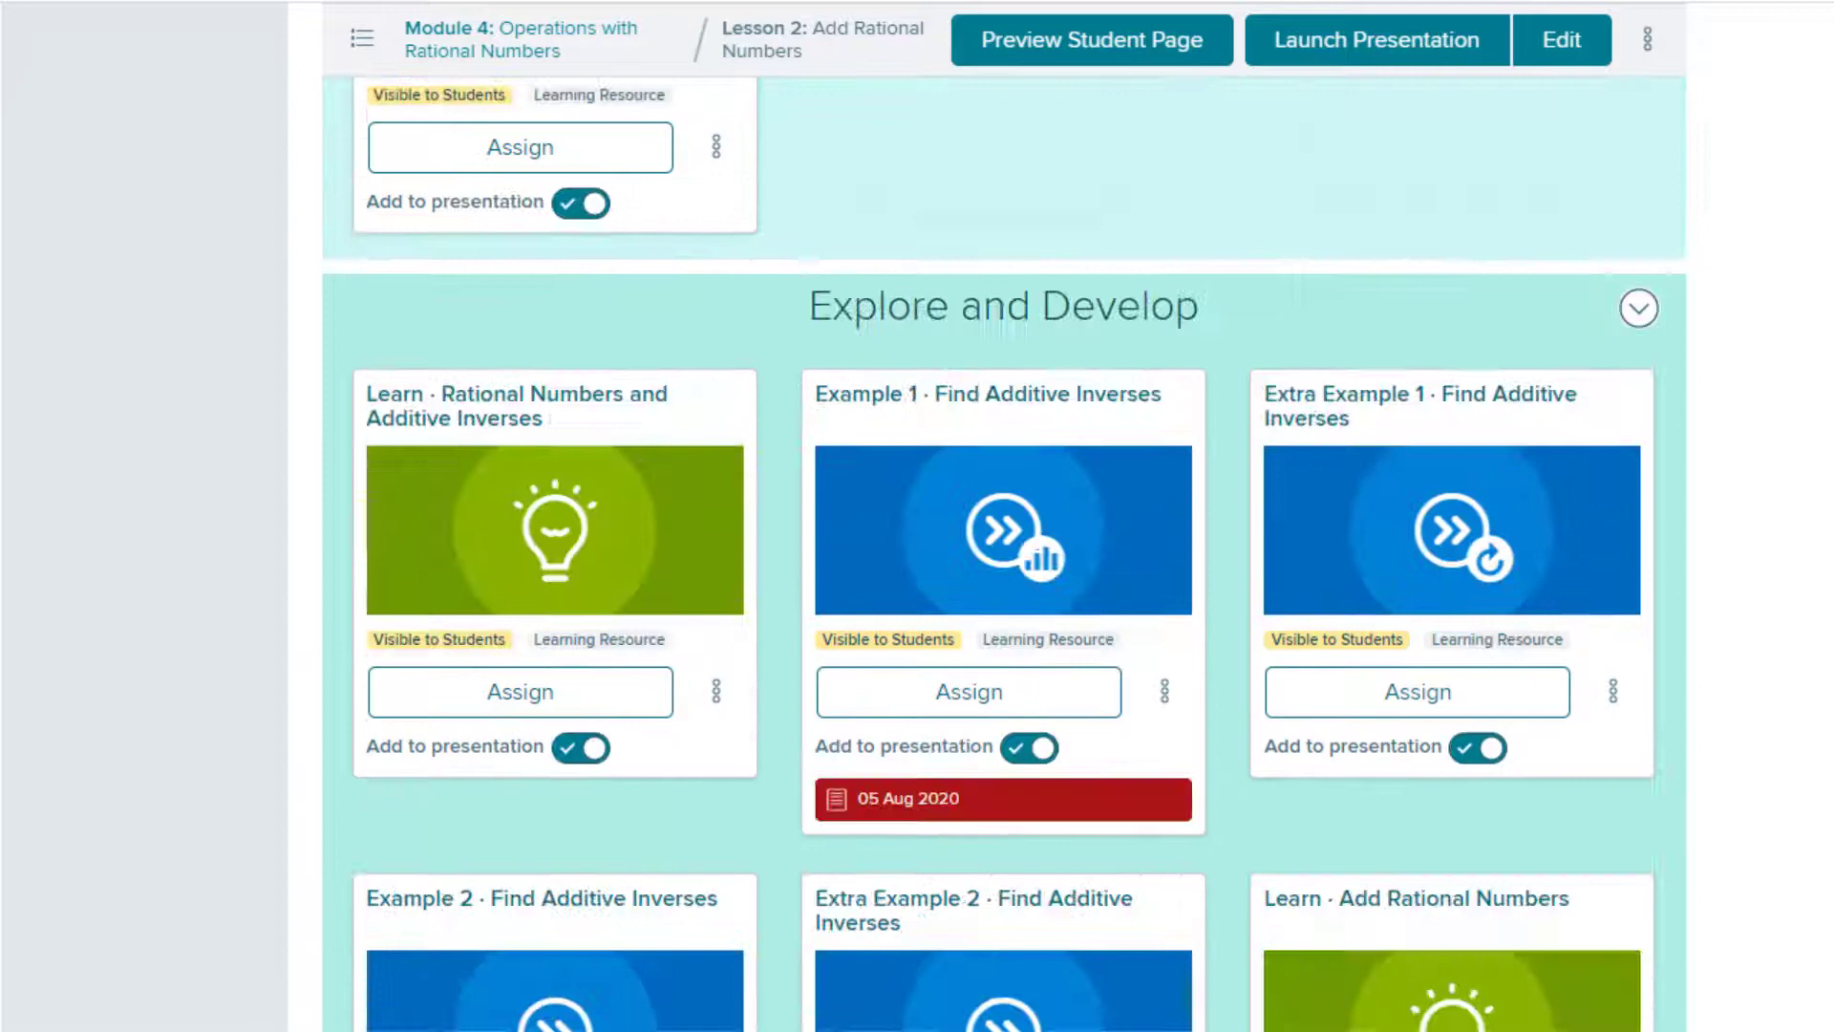
pyautogui.scroll(10, 1003, 575)
# Open the Reveal Math Course 2 Assignments list from the left sidebar.
pyautogui.click(155, 442)
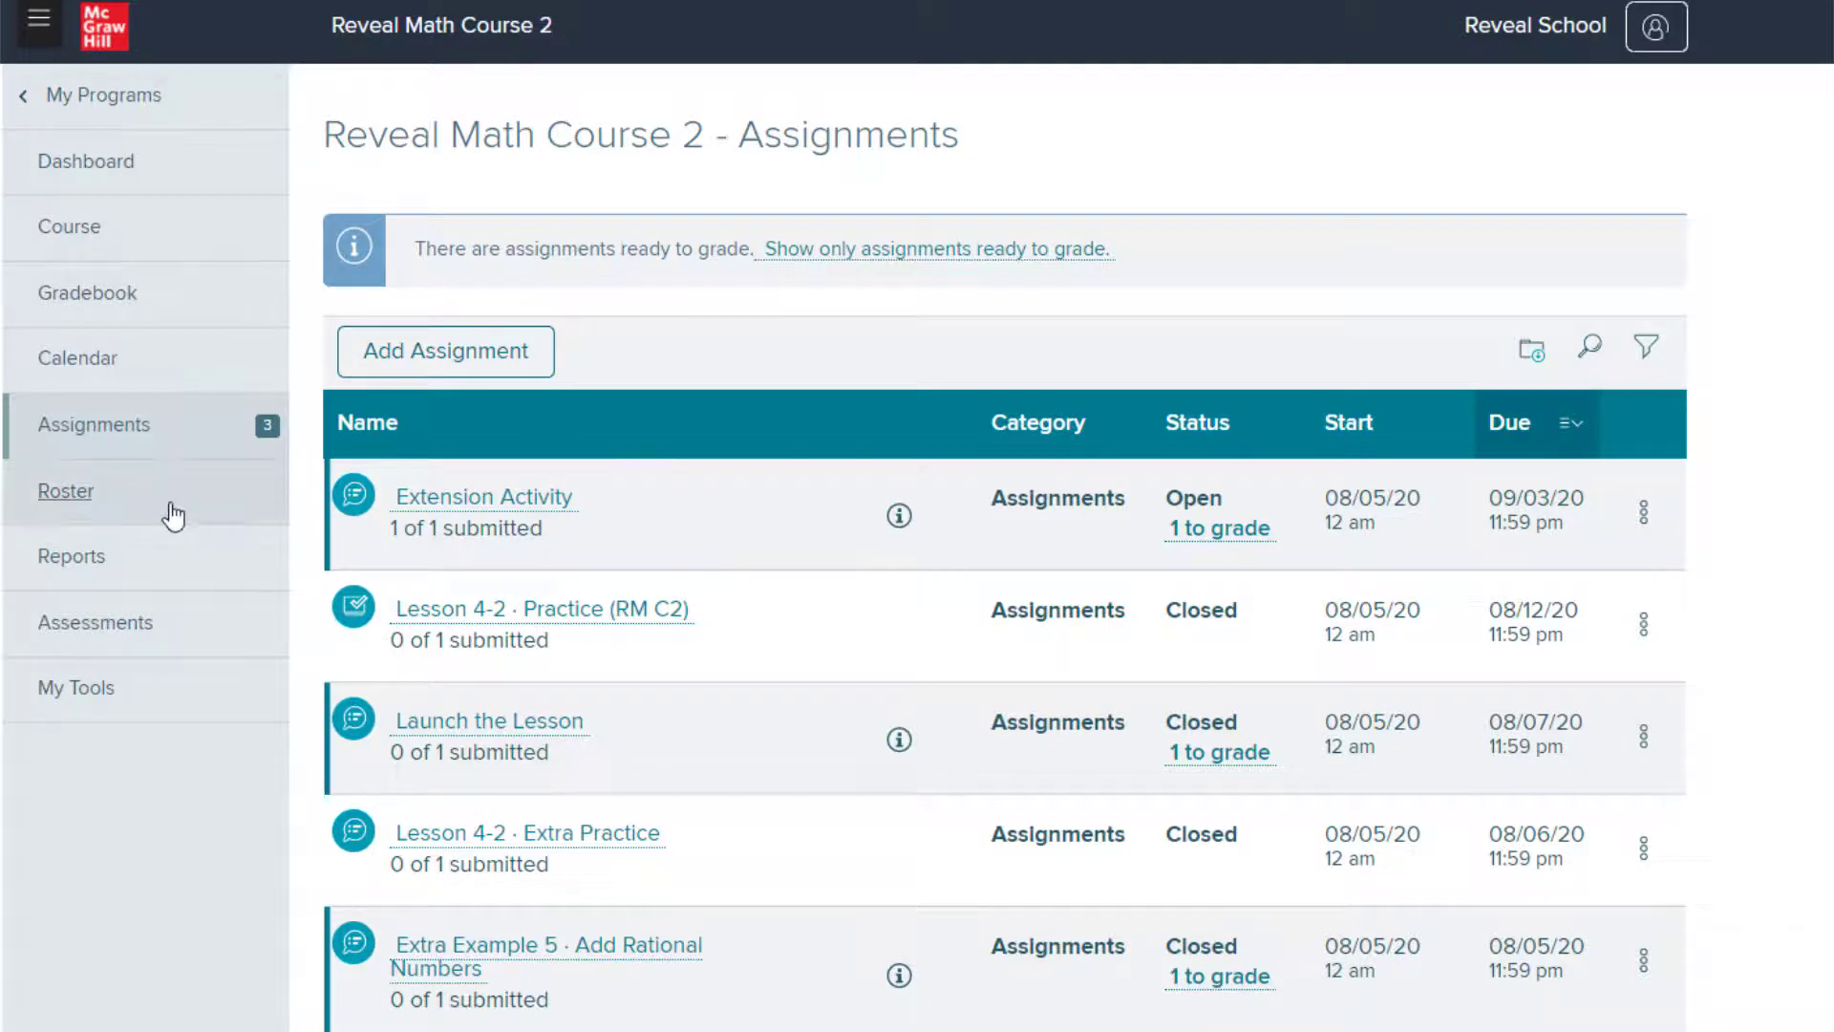
pyautogui.click(485, 511)
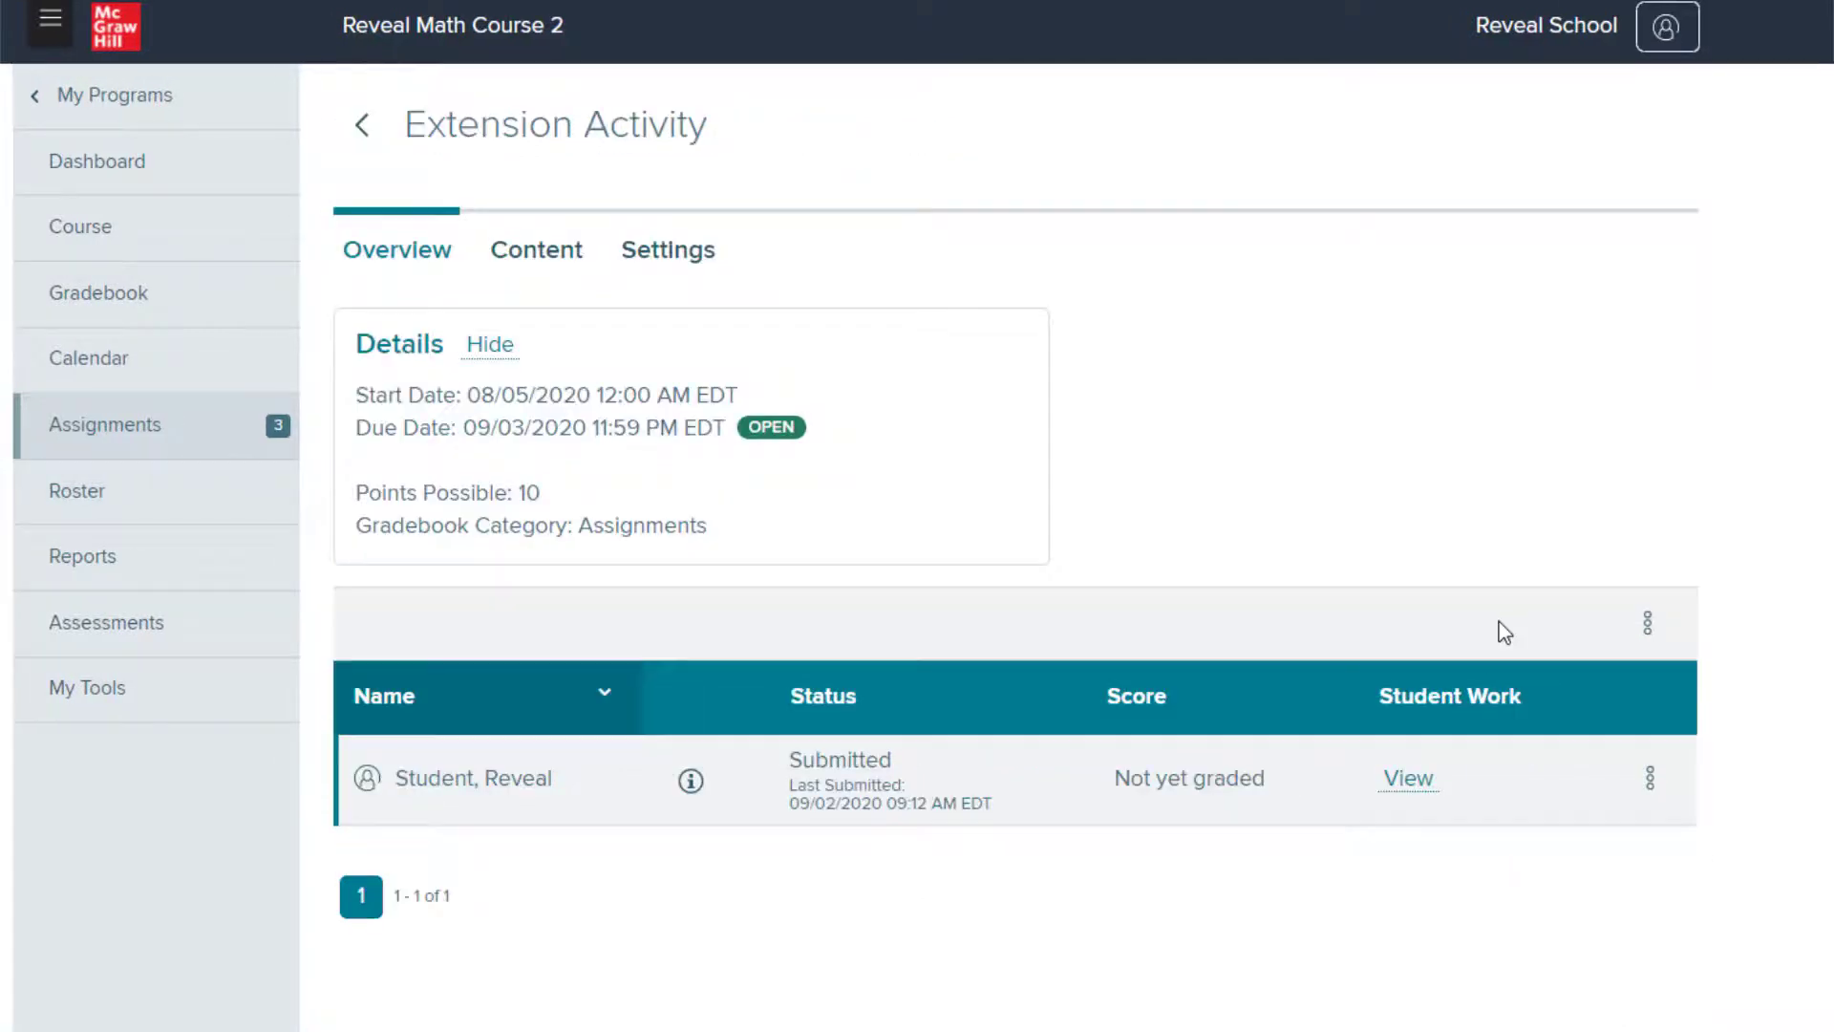
pyautogui.click(1649, 782)
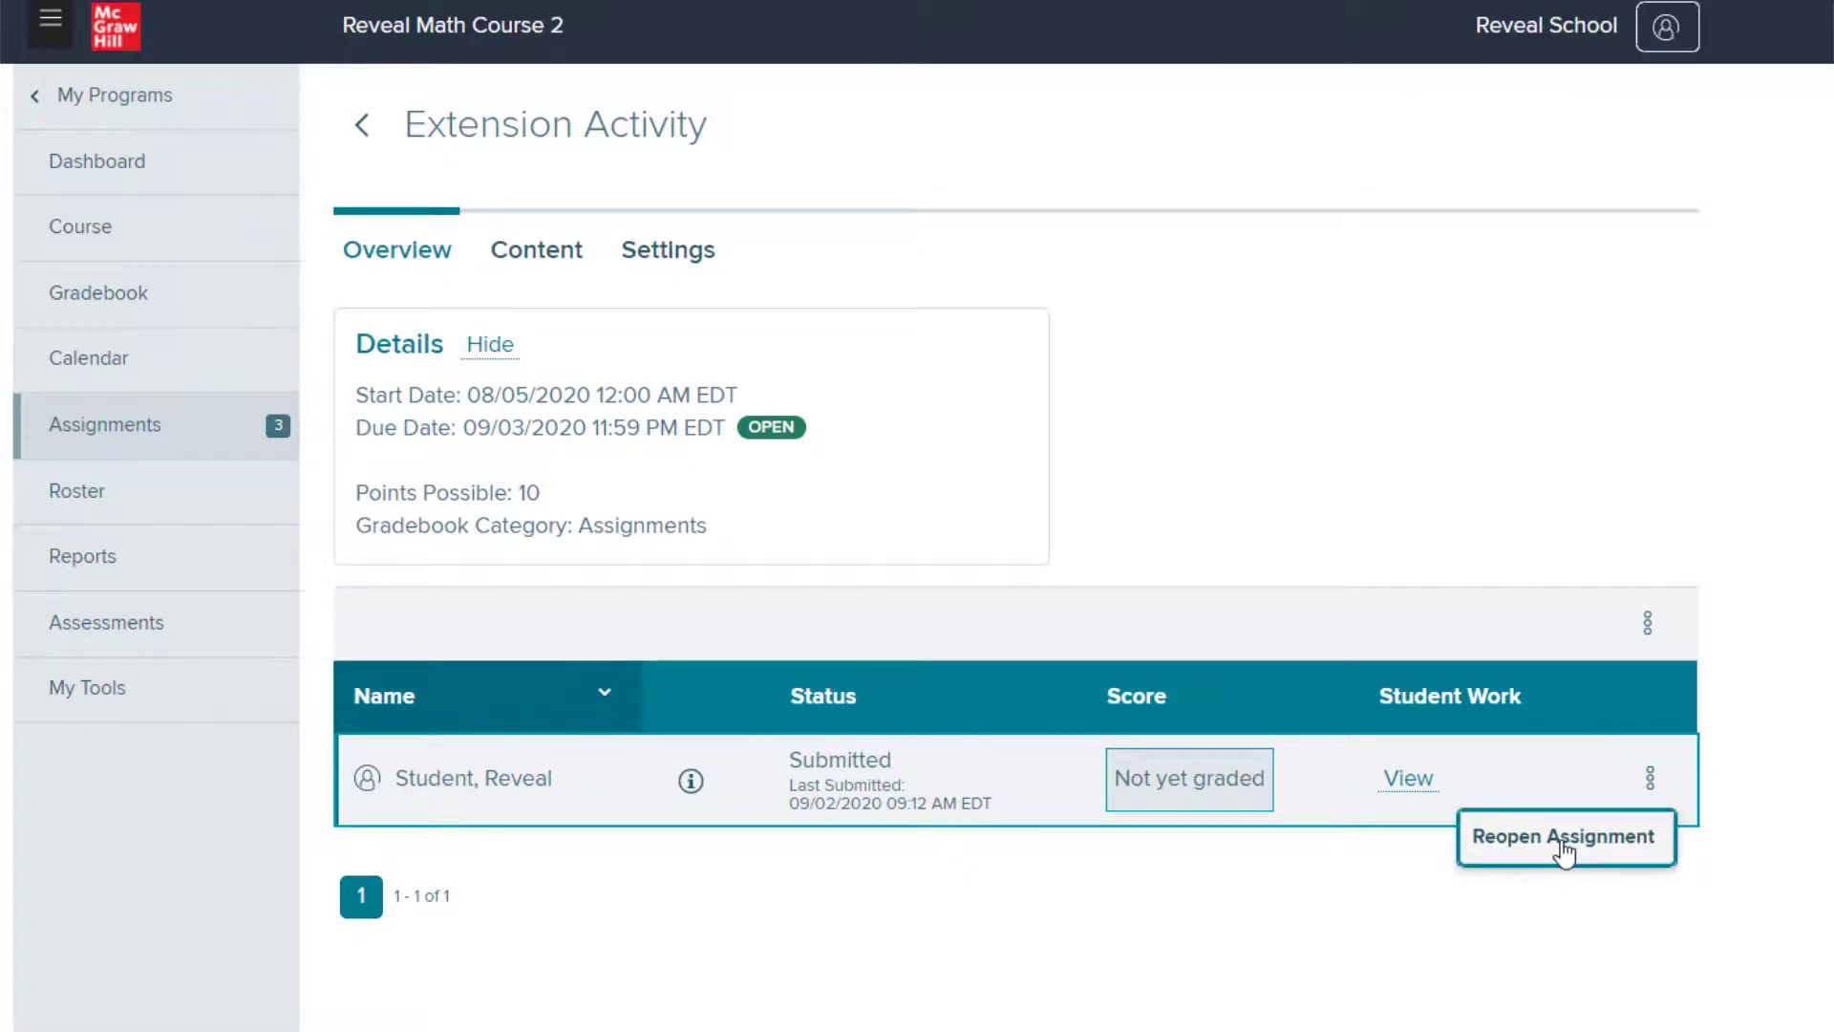
pyautogui.click(362, 125)
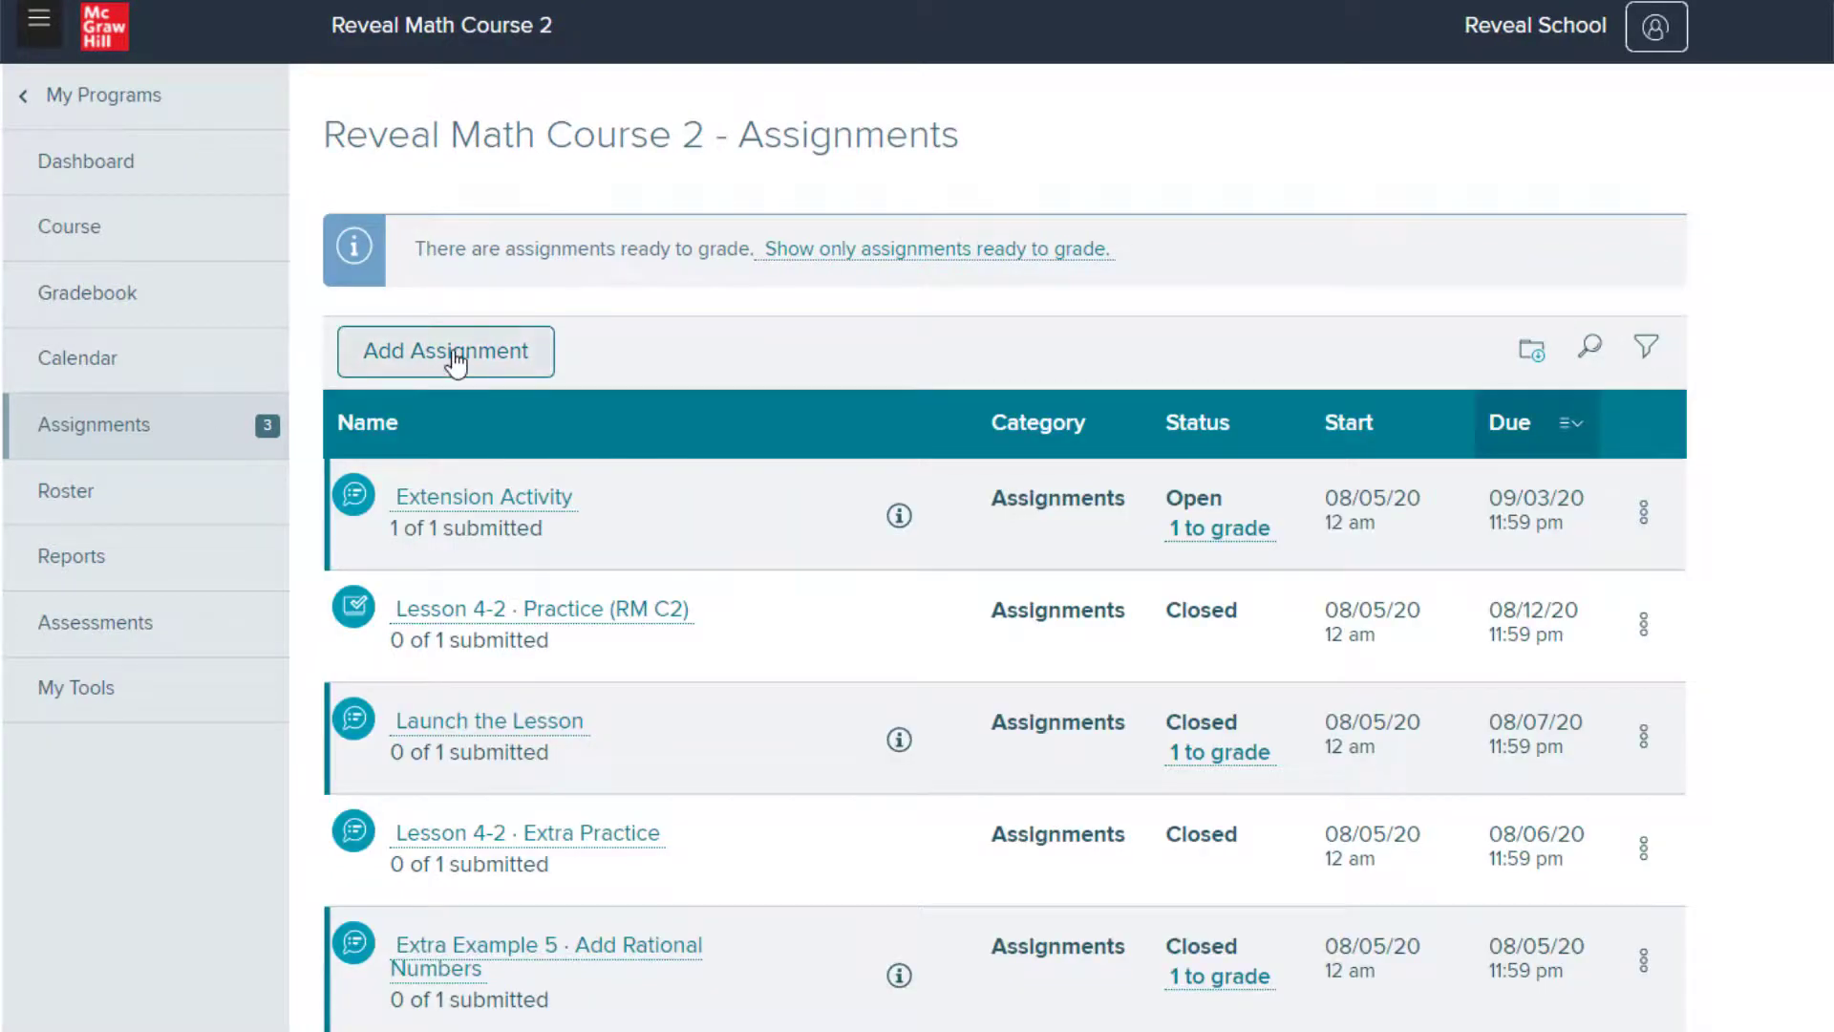
# Start an Online Questions assessment from Practice Bank (RM C2 M04)'s Lesson 4-2 · Practice (RM C2).
pyautogui.click(450, 358)
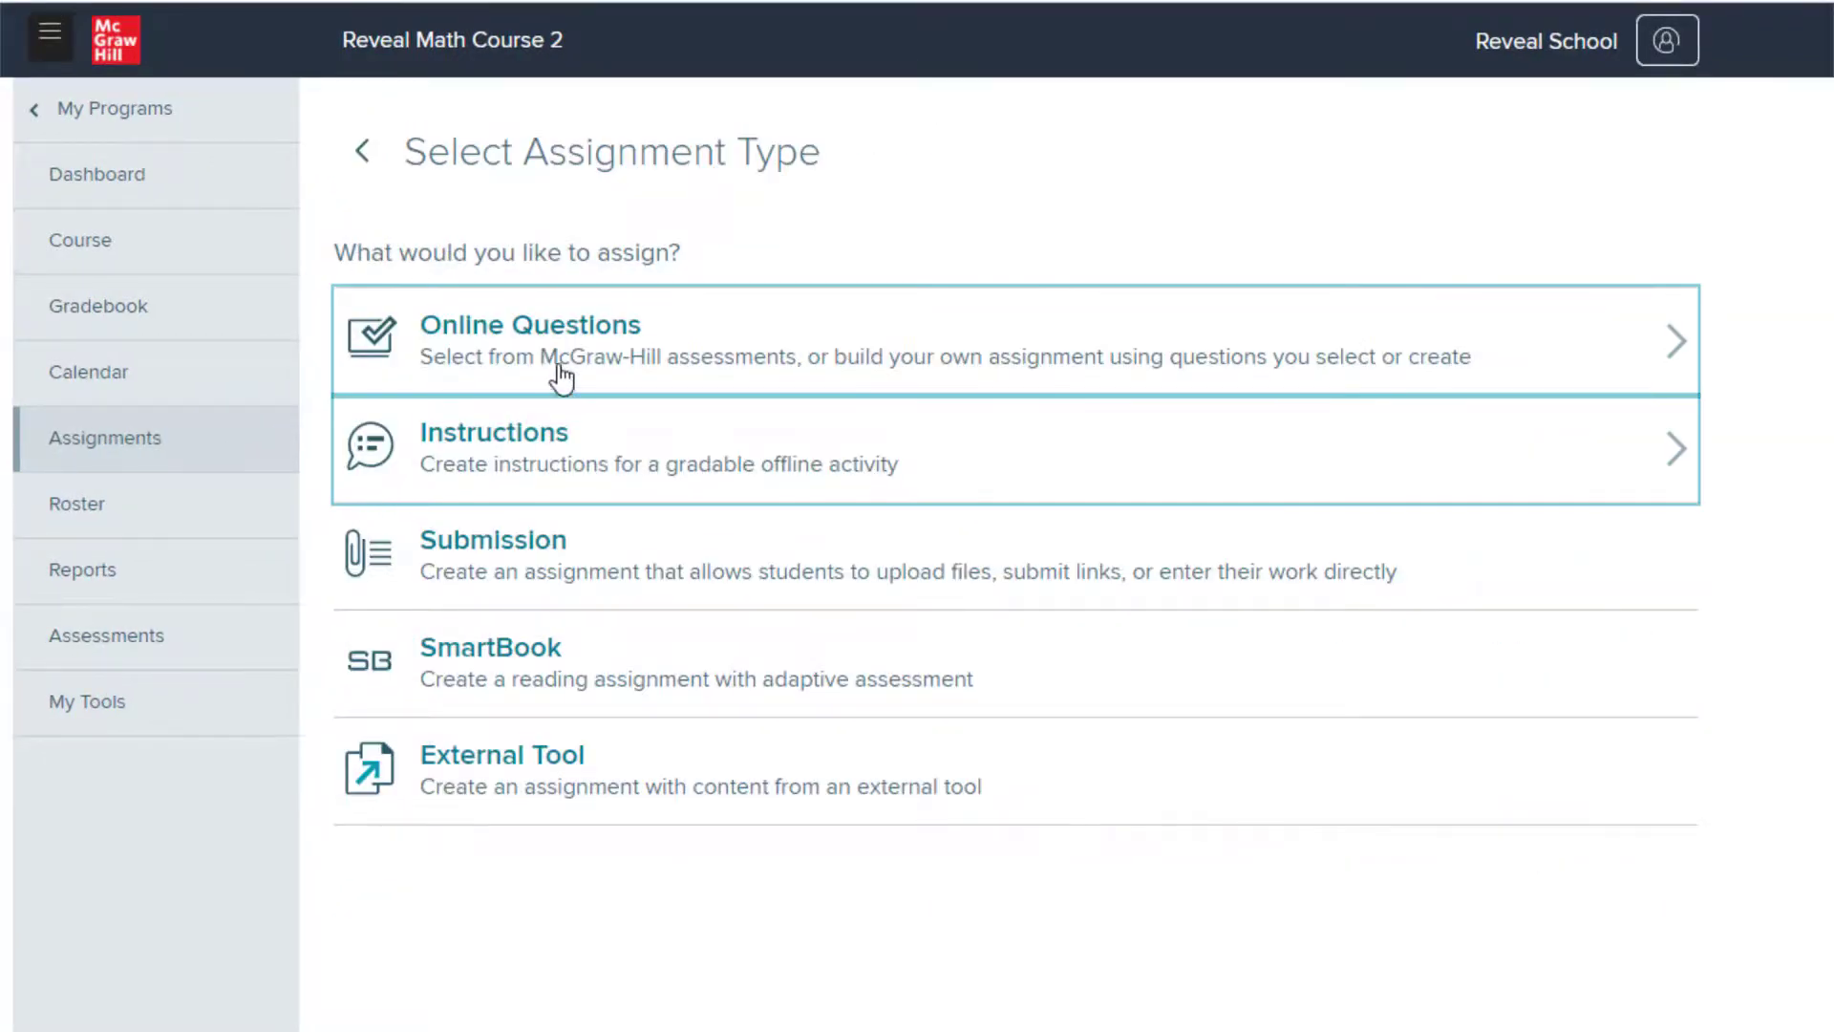
pyautogui.click(559, 372)
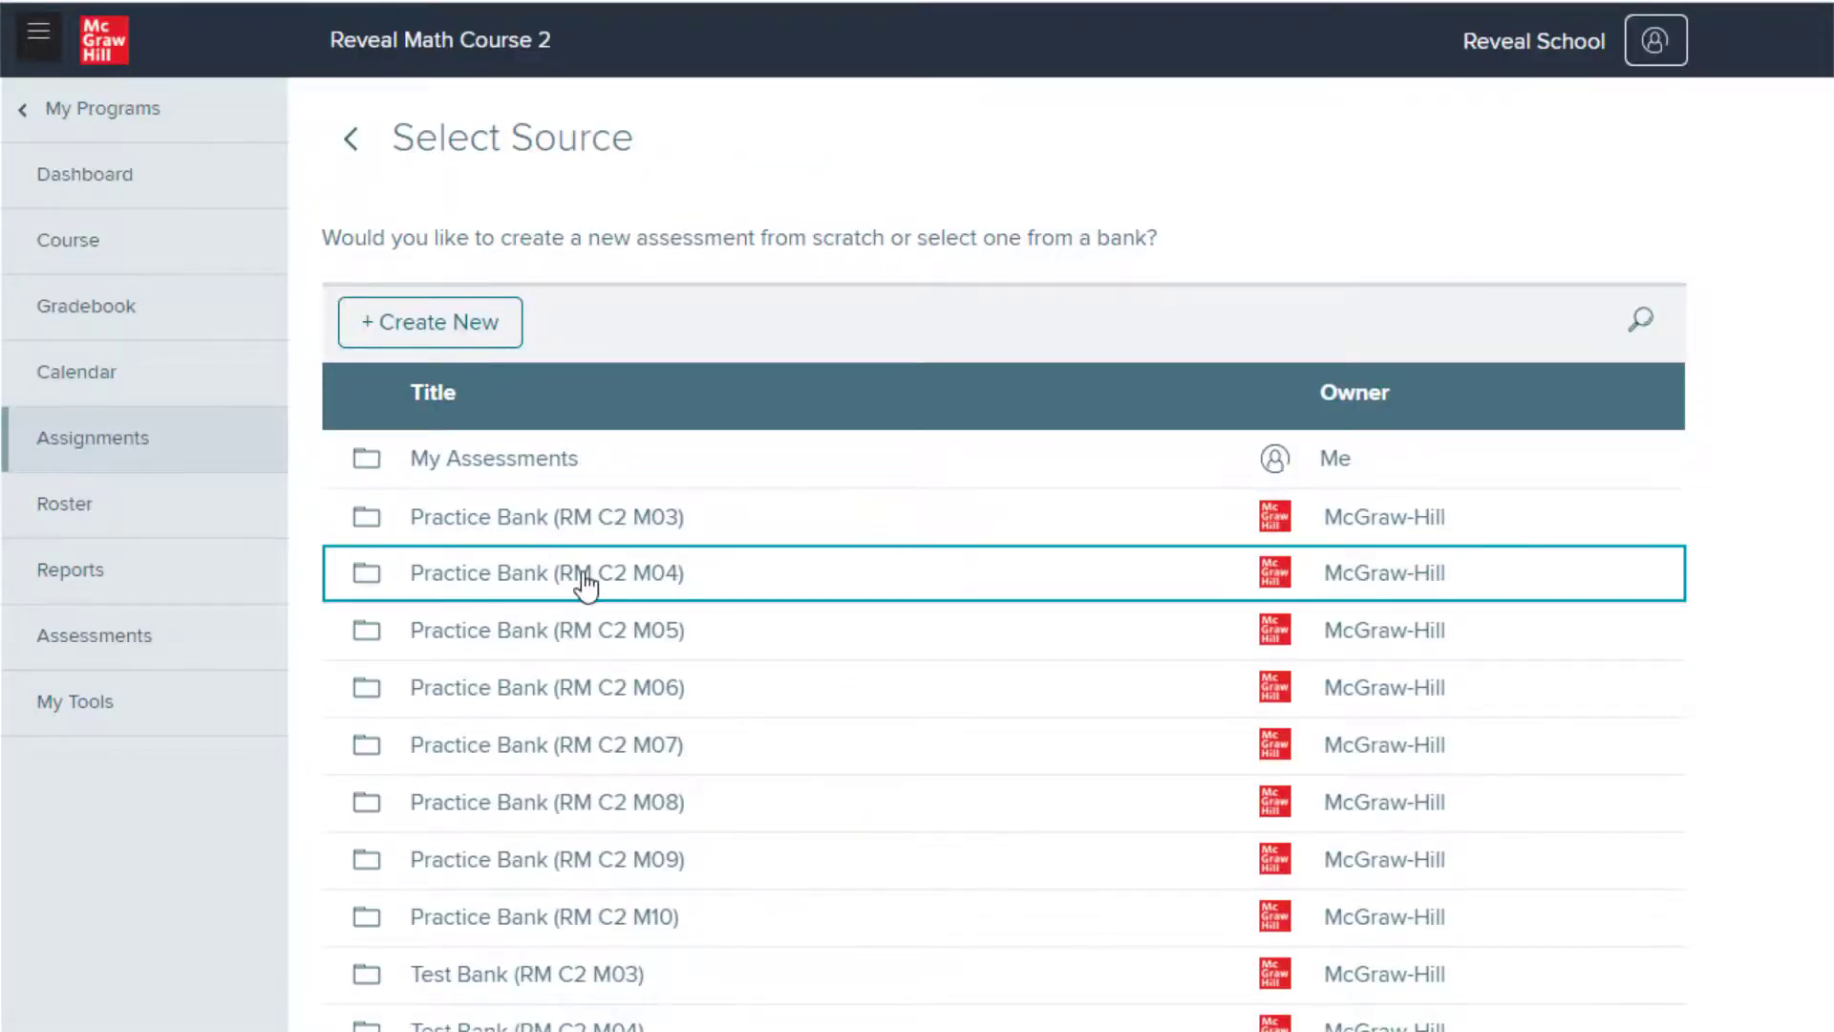
pyautogui.click(585, 583)
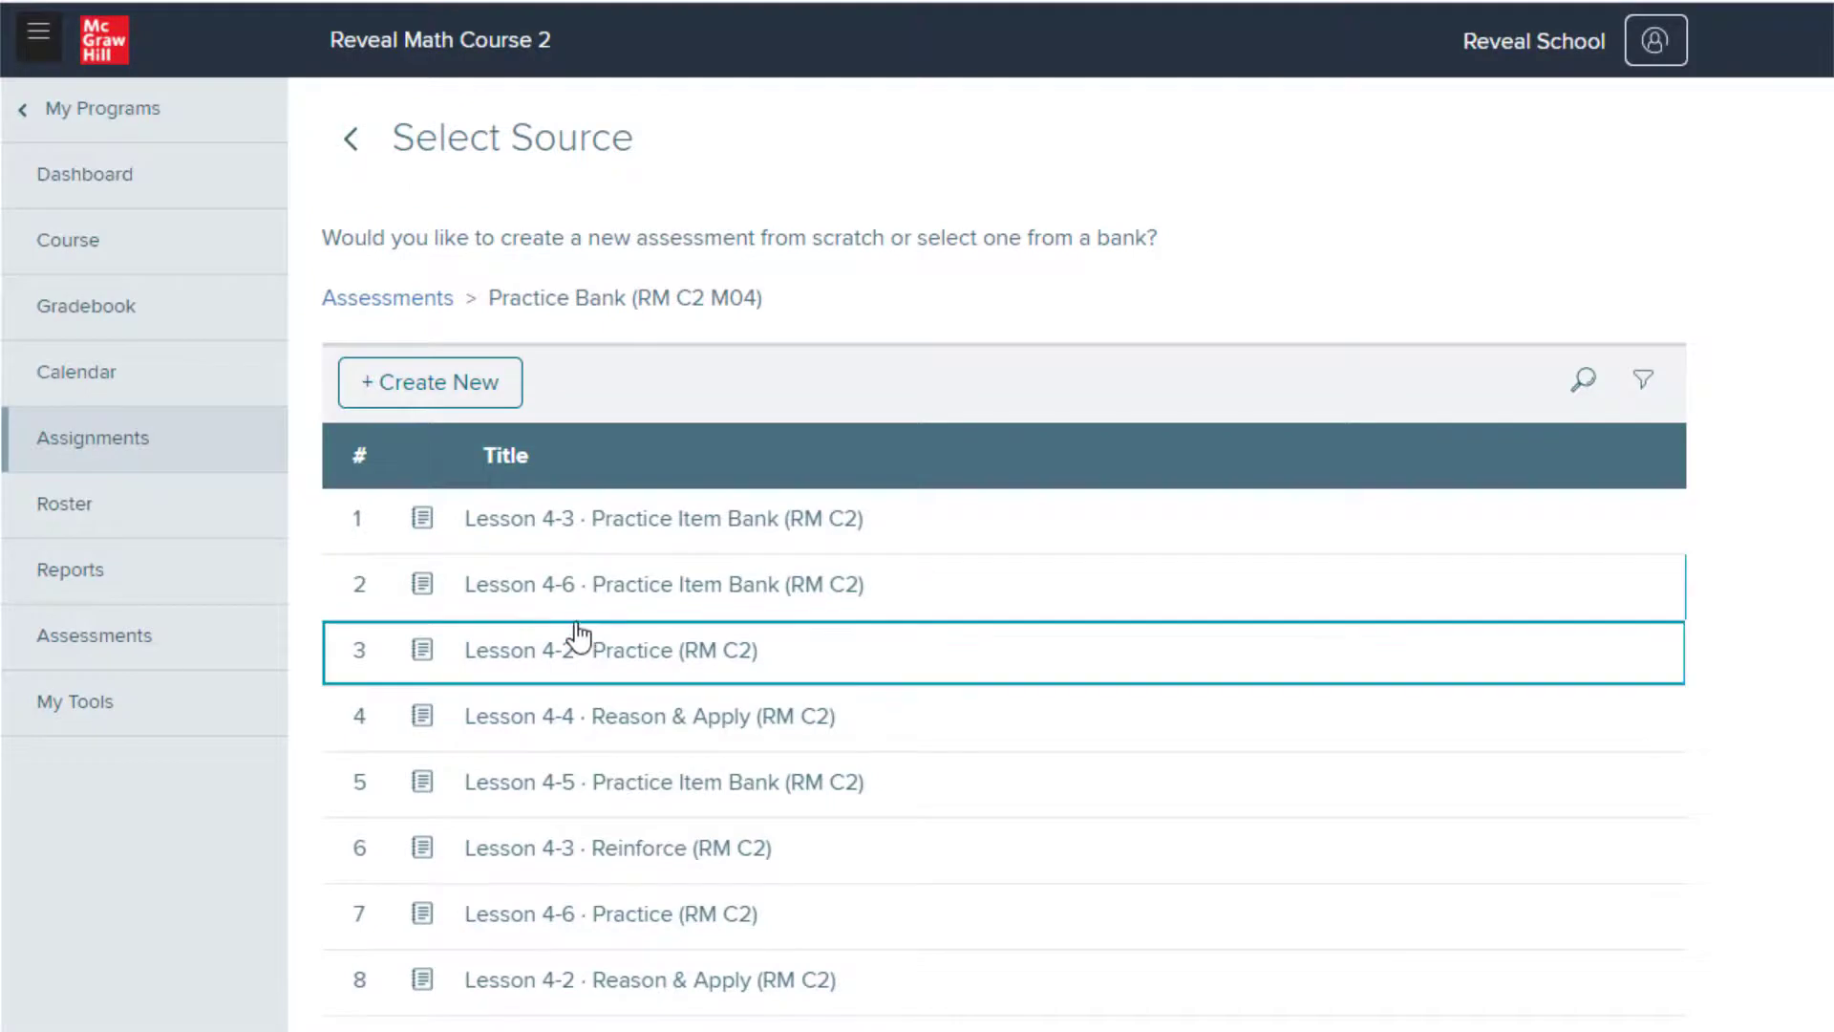
pyautogui.click(621, 659)
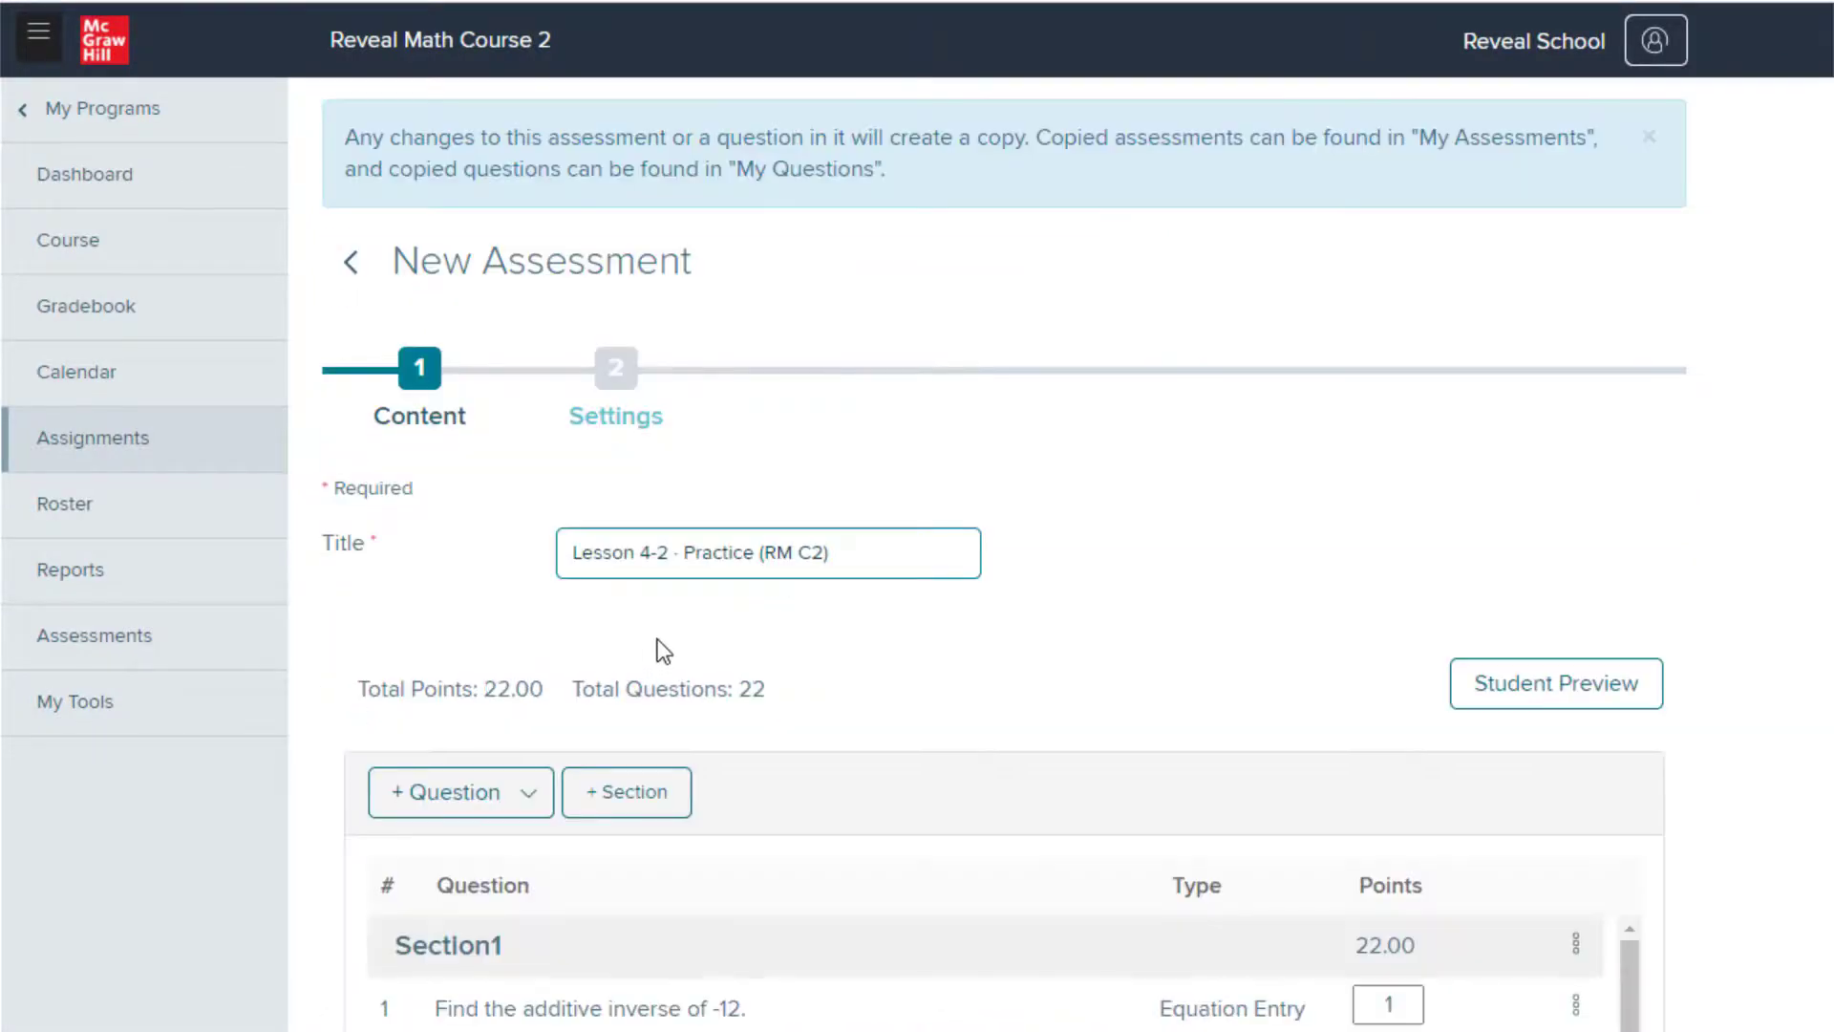
pyautogui.scroll(-3, 661, 646)
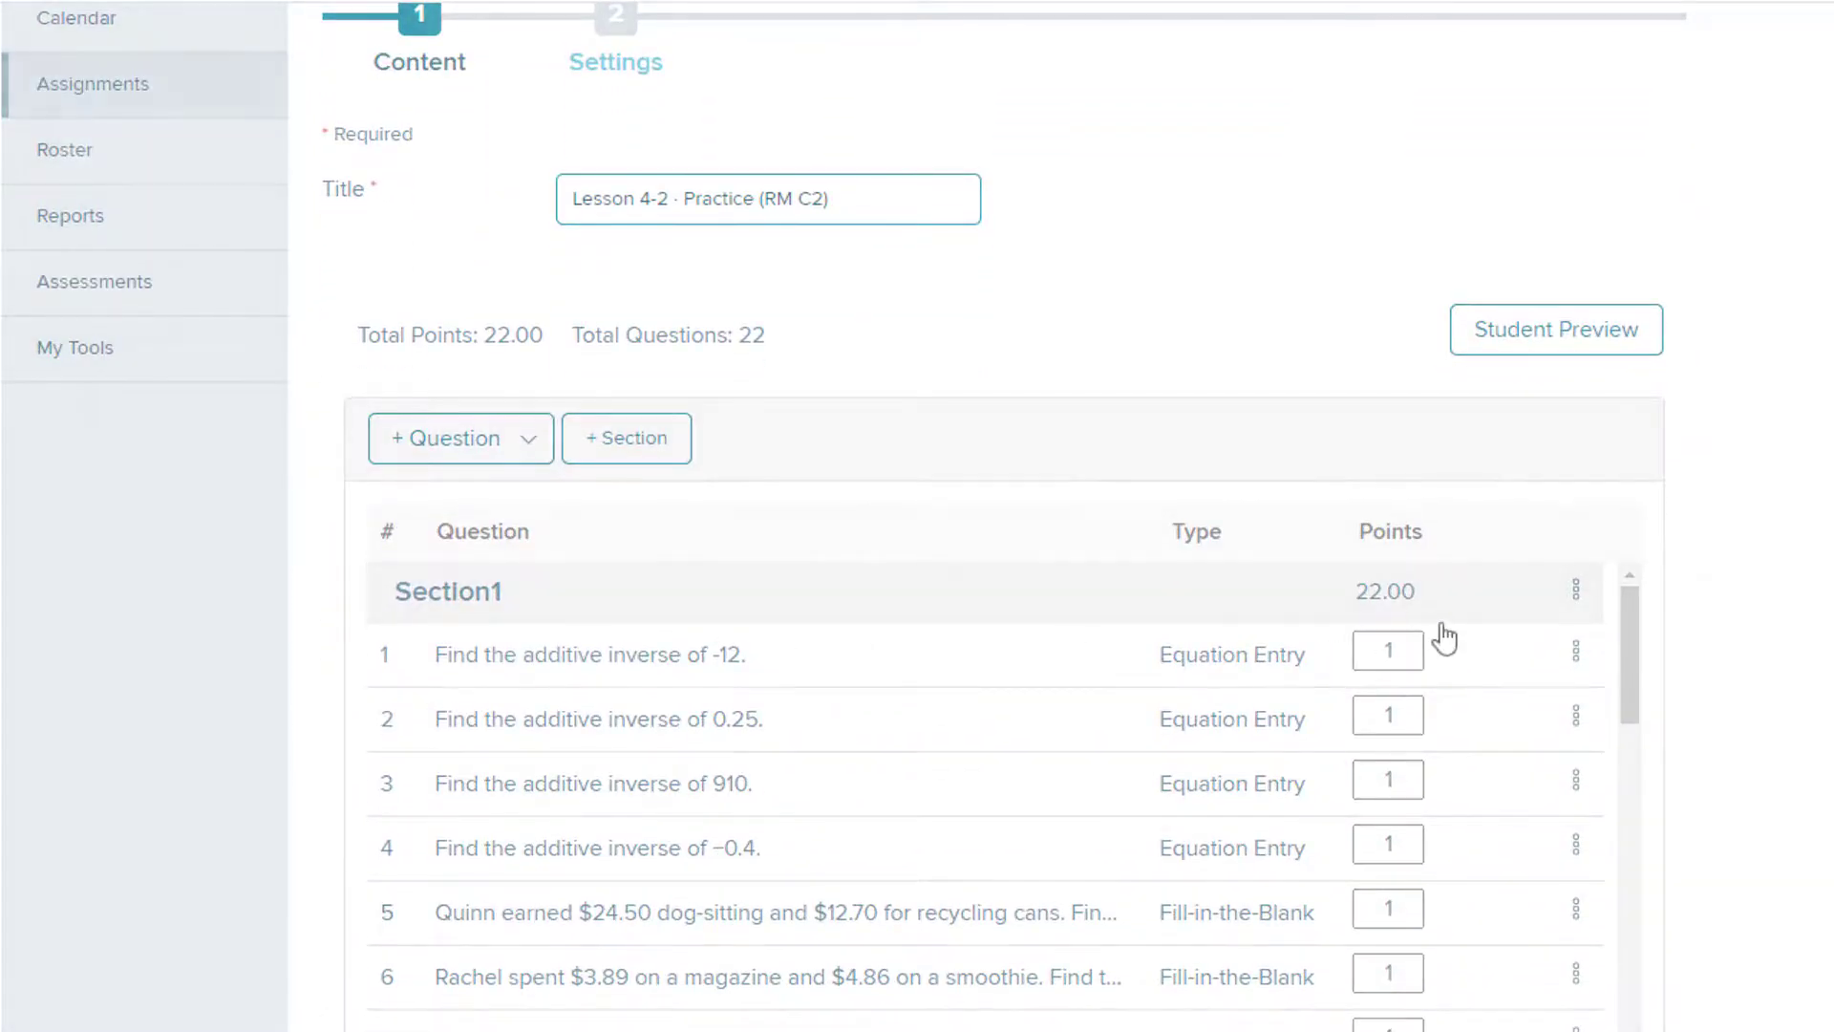